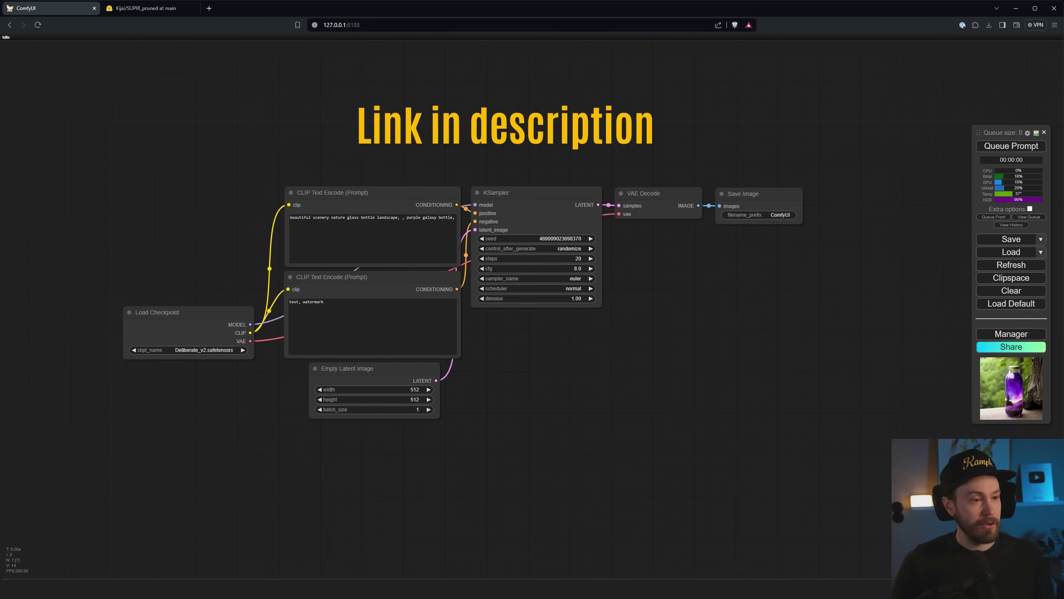
Step: Drop the SUPIR workflow JSON onto the canvas and confirm replacing the current graph
drag(0, 159, 450, 139)
click(604, 83)
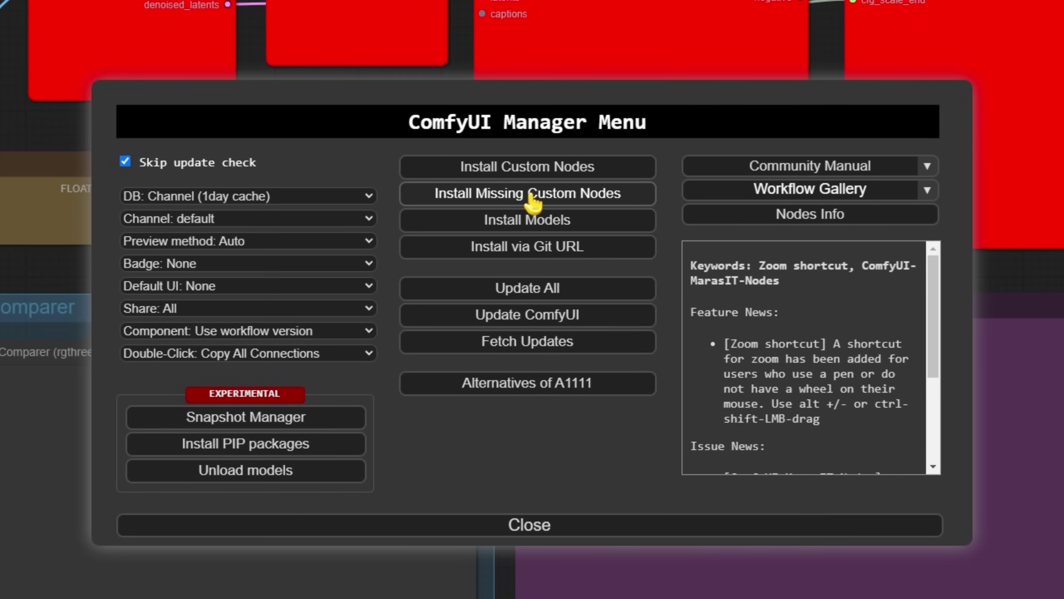
Step: Install the missing ComfyUI-SUPIR custom nodes, restart ComfyUI and return to the reloaded workflow
click(537, 197)
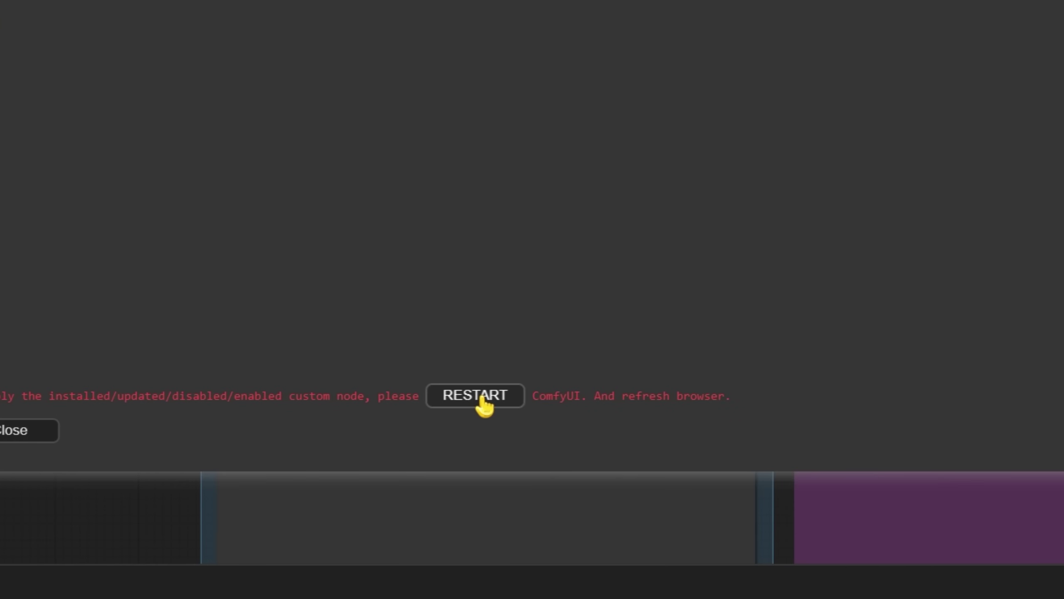
click(481, 402)
click(573, 73)
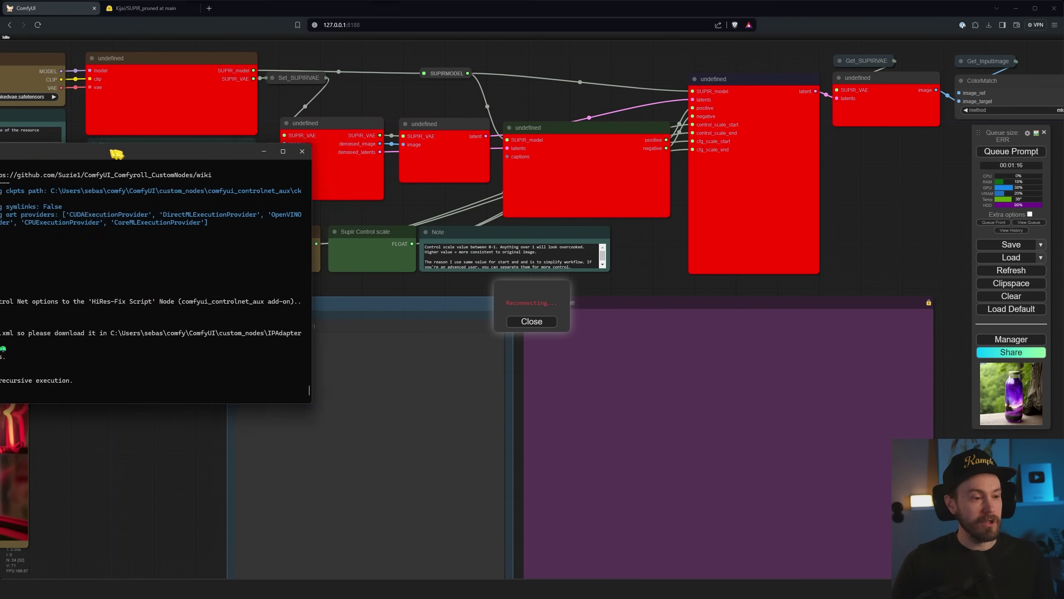
drag(116, 154, 528, 143)
click(543, 104)
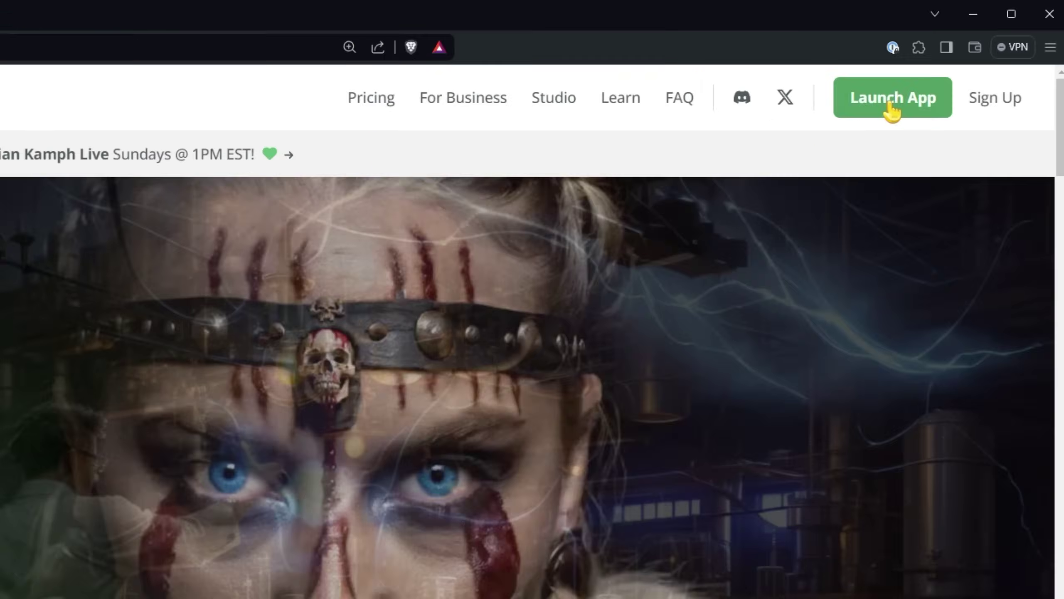
Step: Launch a TURBO Comfy machine from ThinkDiffusion's app launcher
click(976, 52)
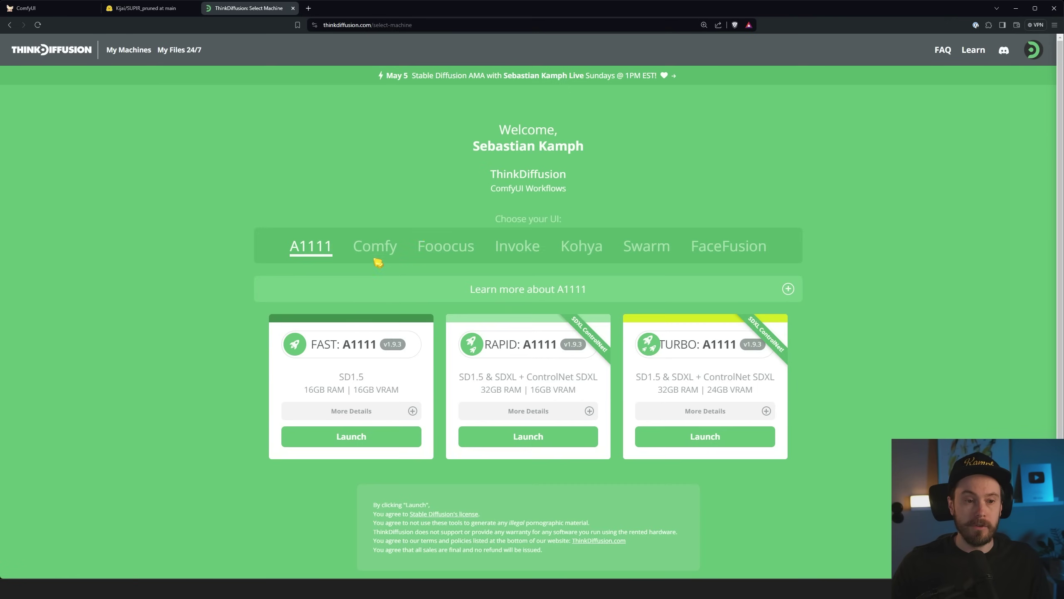
click(381, 246)
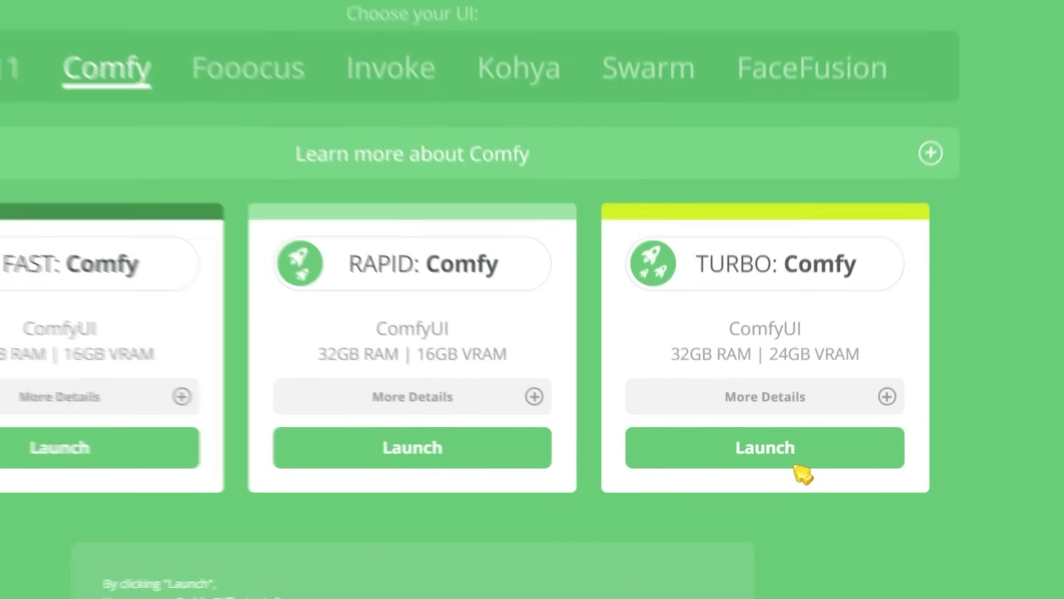
click(705, 436)
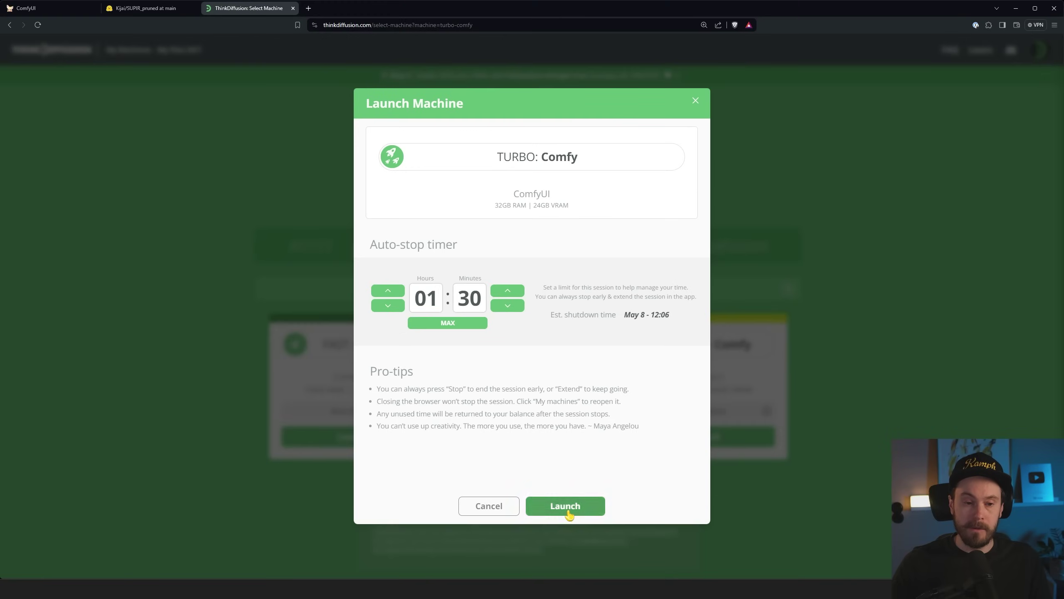
click(568, 512)
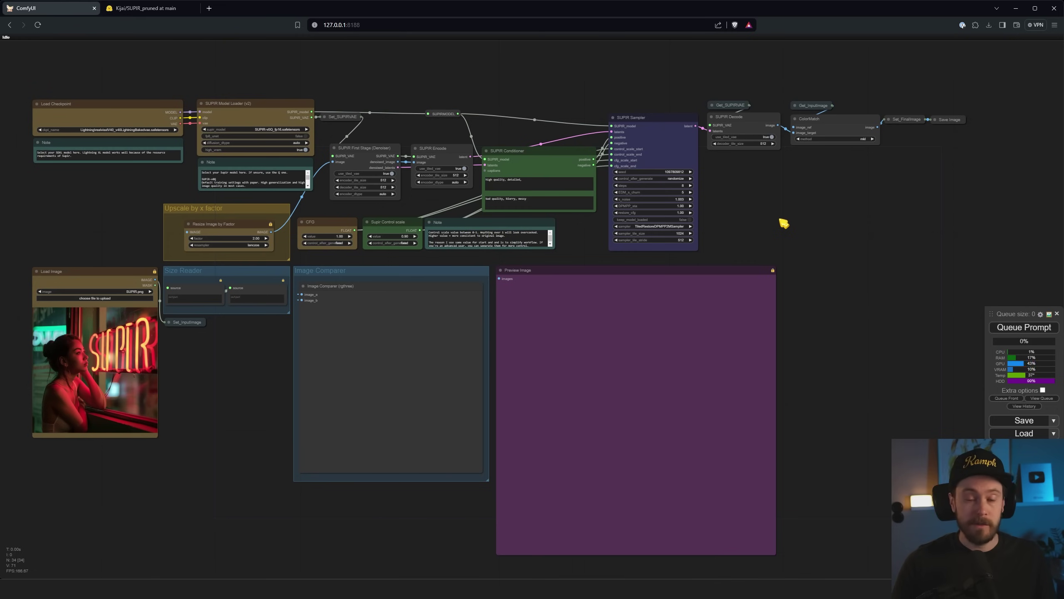
drag(770, 222, 803, 212)
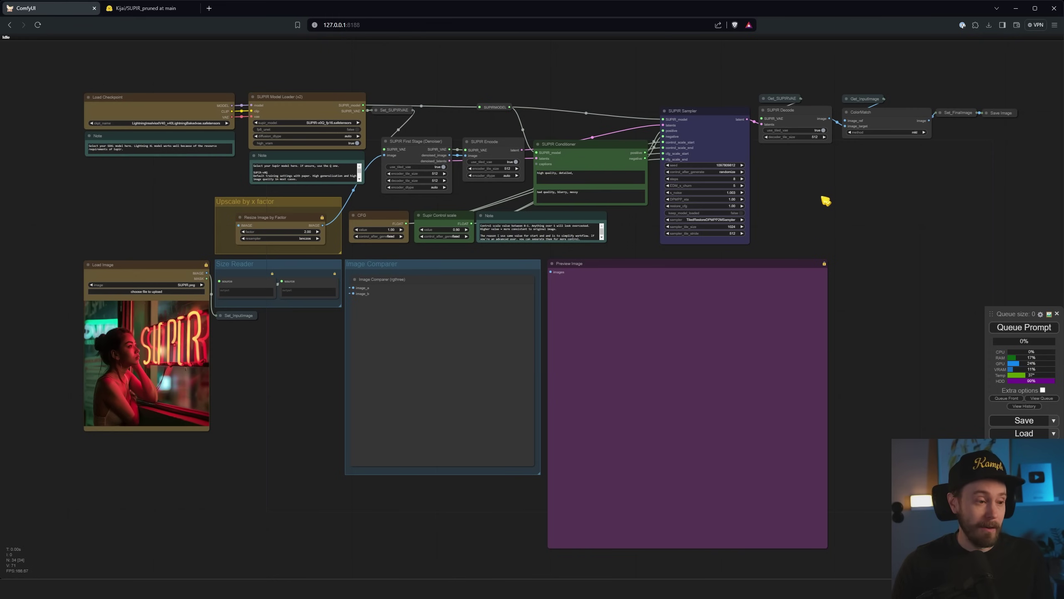
scroll(173, 194, up, 4)
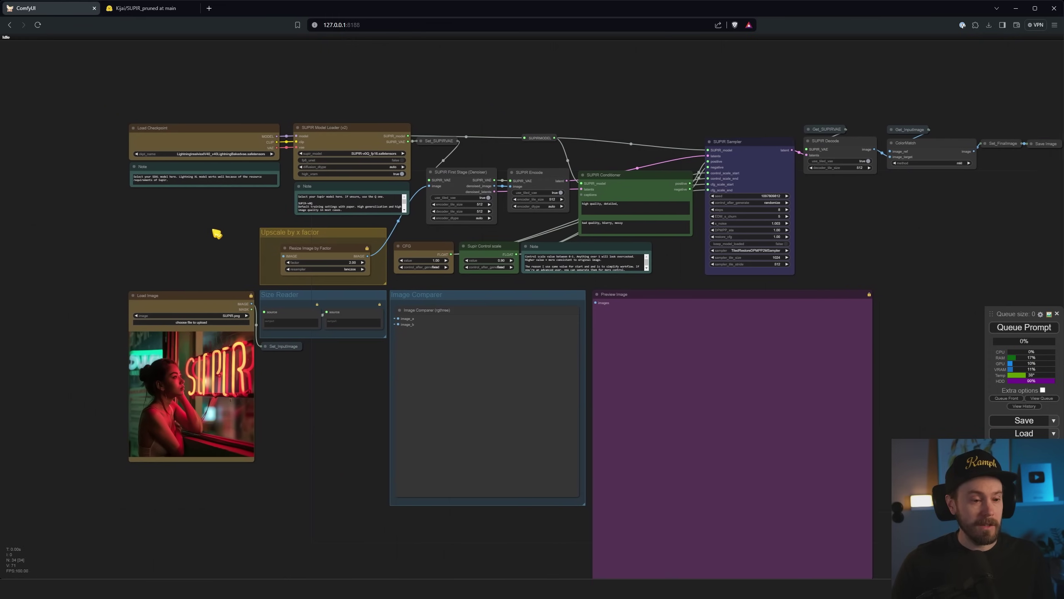
drag(312, 263, 278, 325)
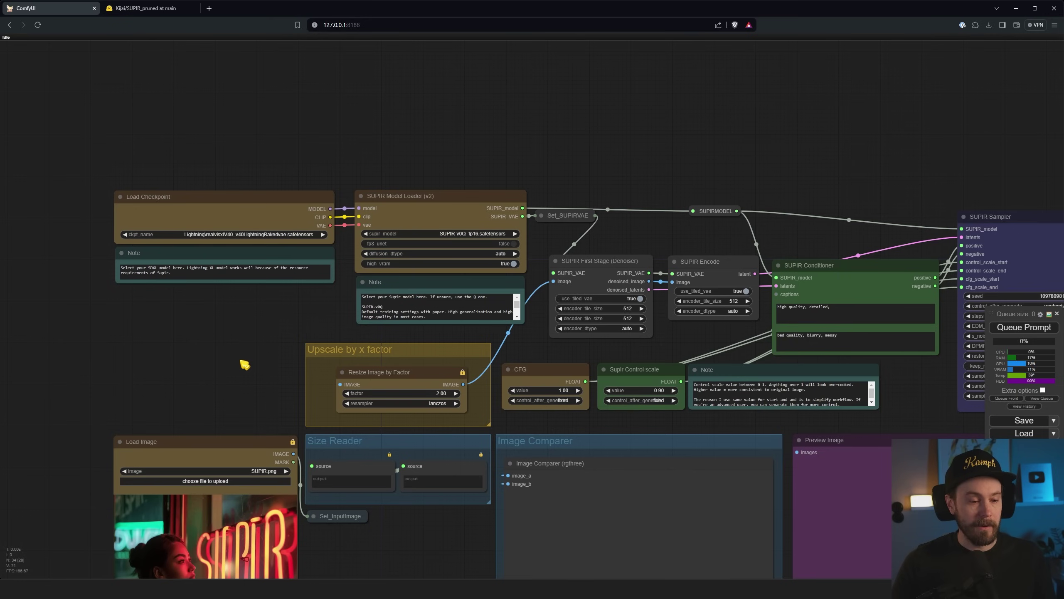
Step: Load SUPIR (1).png into the Load Image node, then bring the model loaders into view
drag(256, 396, 275, 179)
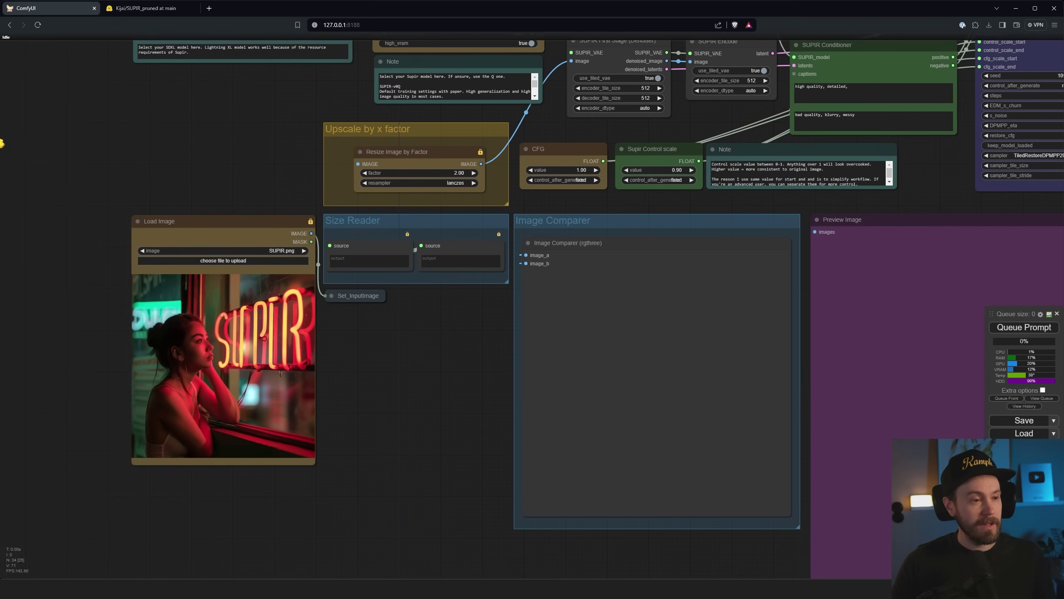
drag(159, 305, 215, 296)
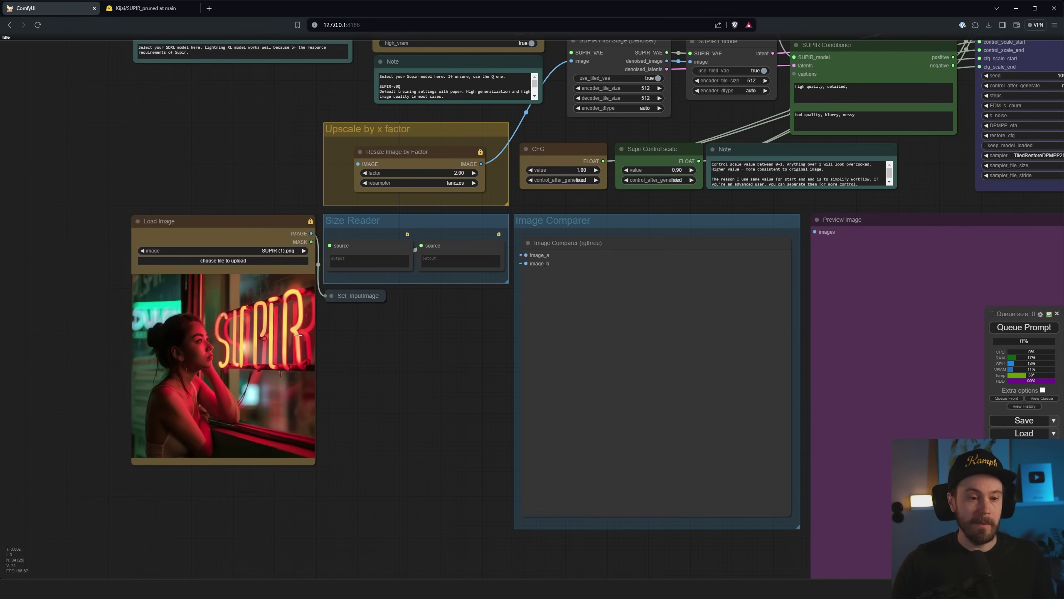
drag(259, 146, 235, 252)
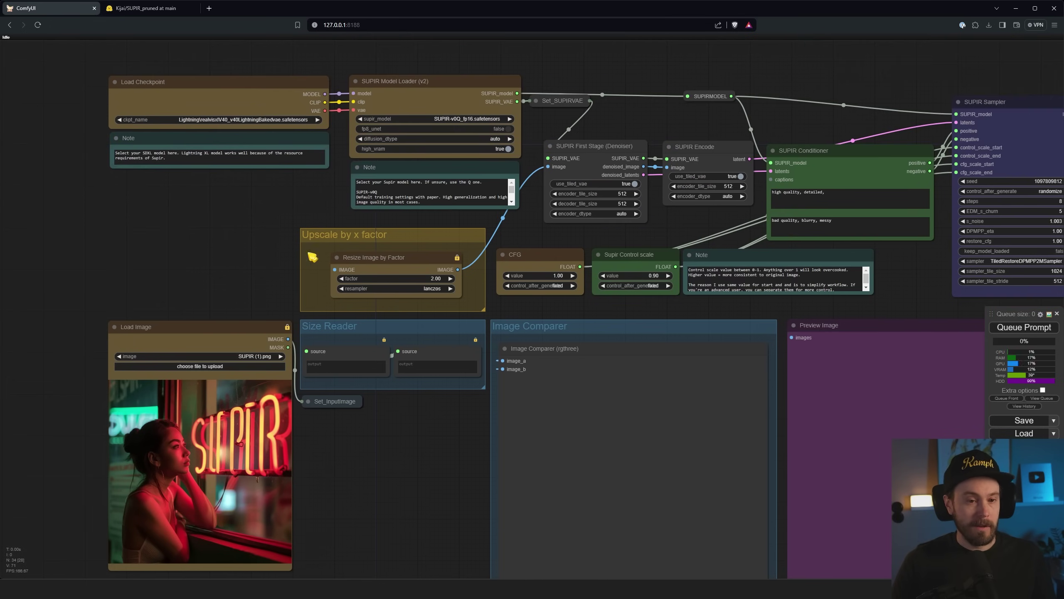
scroll(378, 239, up, 7)
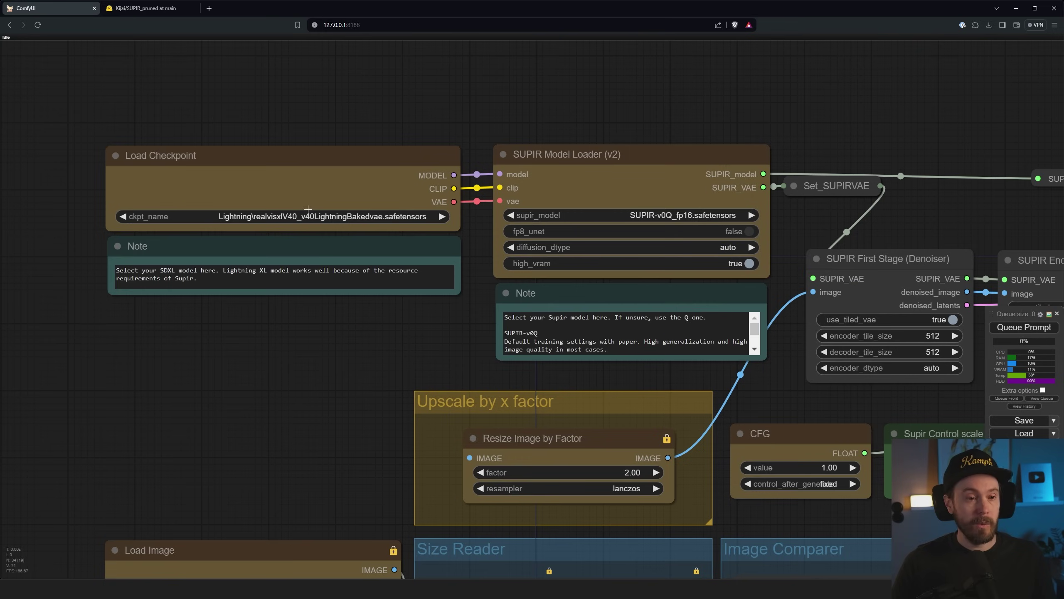
scroll(308, 208, up, 2)
scroll(324, 208, up, 1)
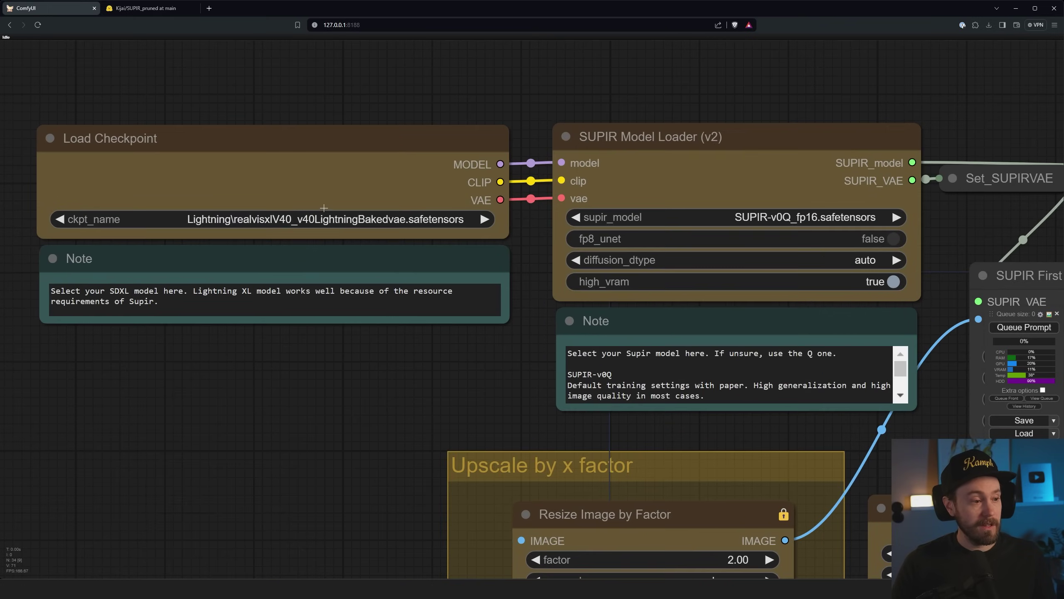
drag(269, 79, 305, 87)
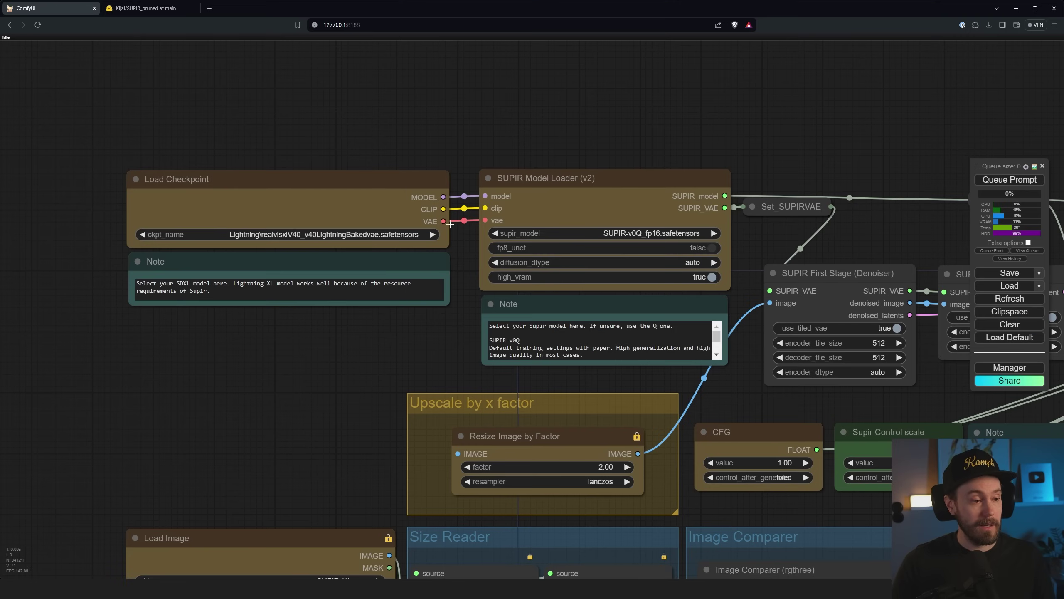
scroll(451, 225, up, 3)
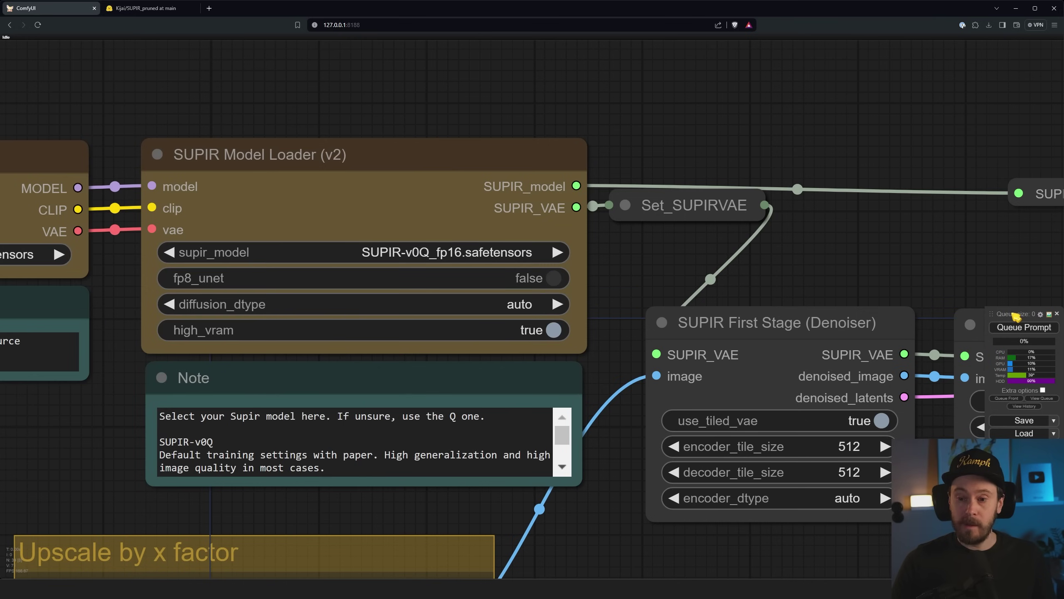
Step: Move the queue panel up and search the Manager's installable models for SUPIR
drag(1016, 318, 994, 172)
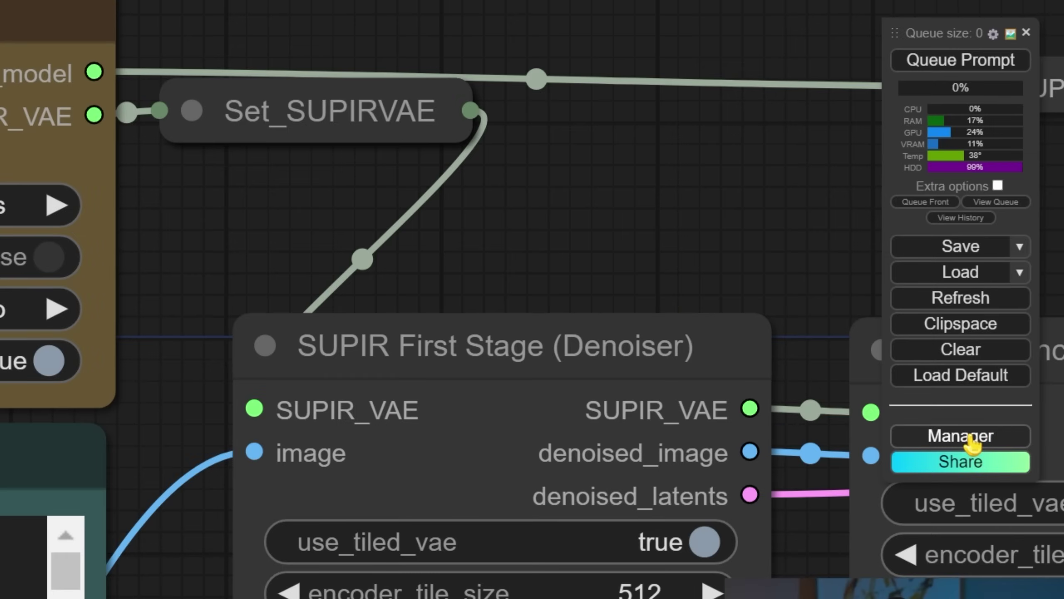
click(972, 443)
click(487, 216)
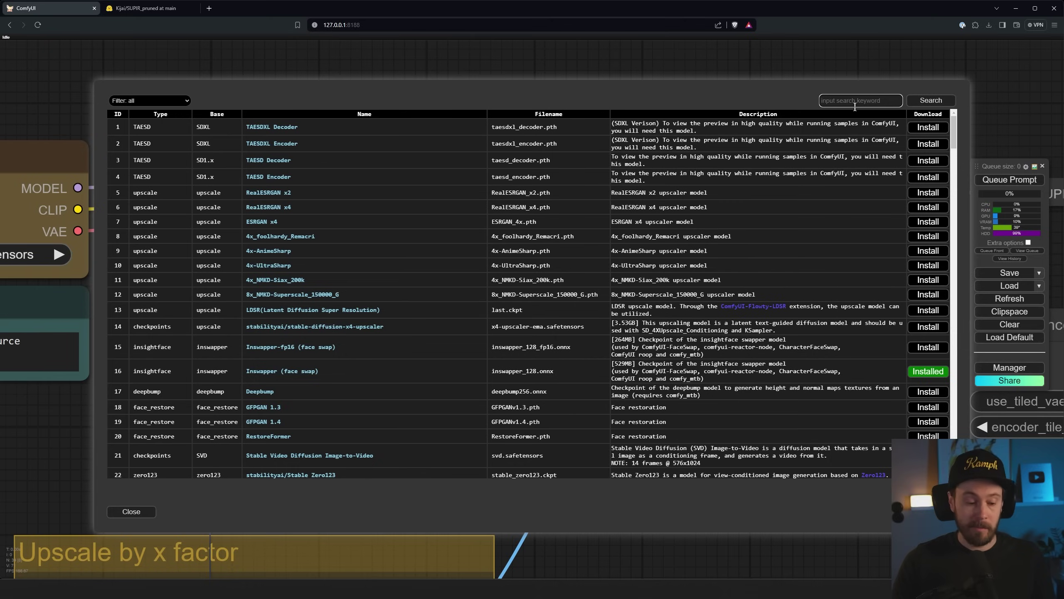
click(855, 106)
text(S)
key(Return)
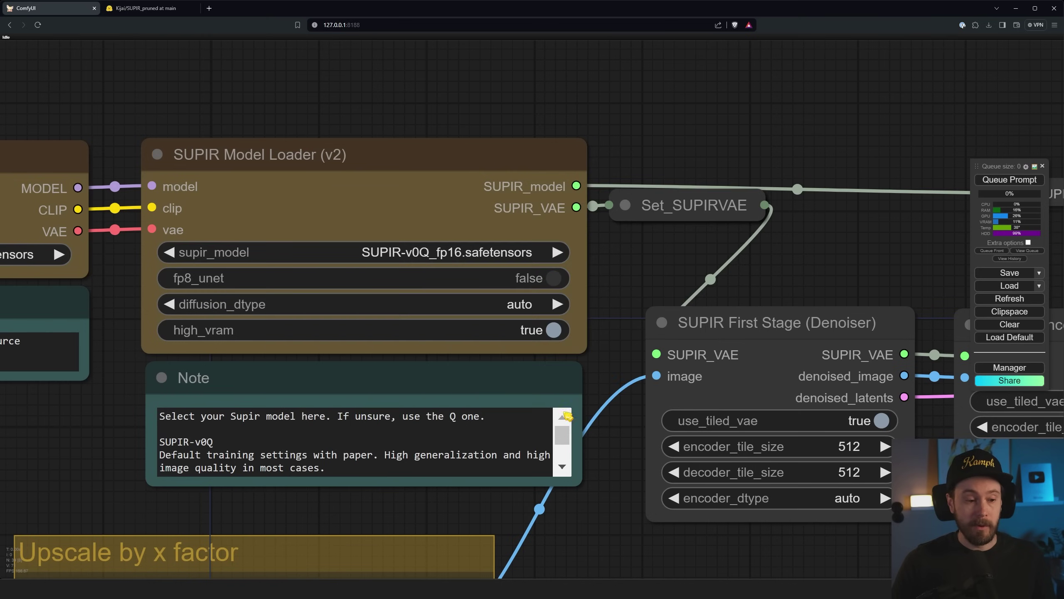
Step: Read the note's SUPIR v0F description, then switch to the SUPIR_pruned Hugging Face files page
drag(563, 436, 564, 458)
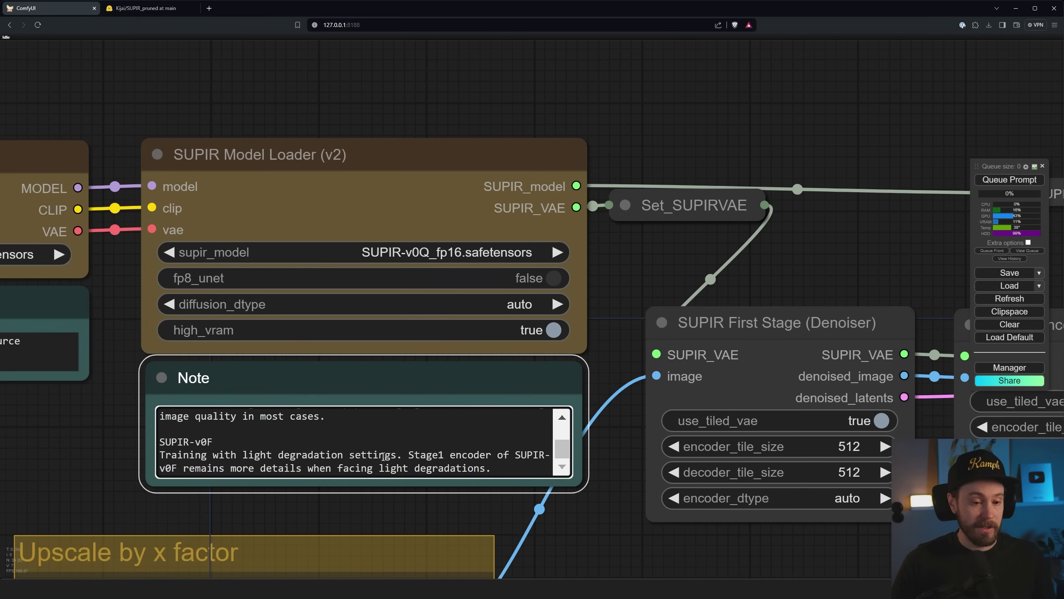
drag(568, 459, 573, 428)
click(100, 427)
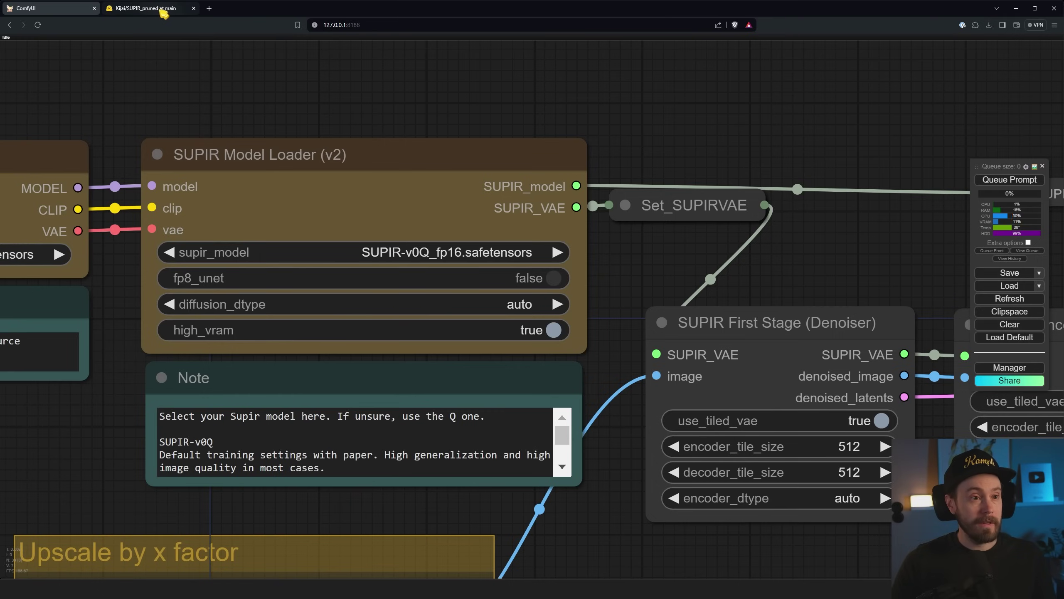
click(161, 9)
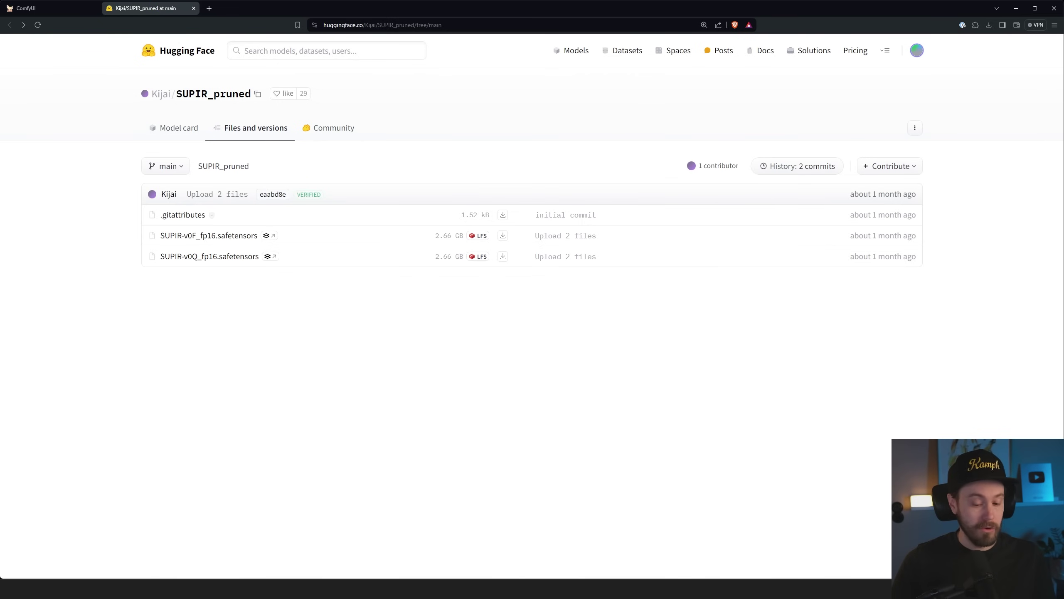
Step: Open the checkpoints folder under ComfyUI\models in File Explorer
key(alt+Tab)
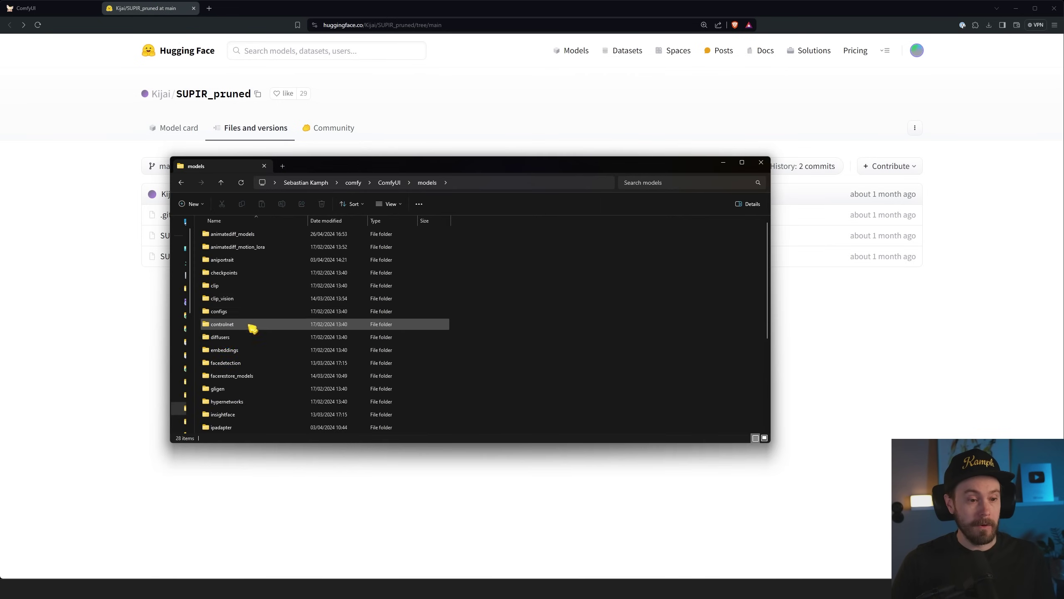
double_click(268, 273)
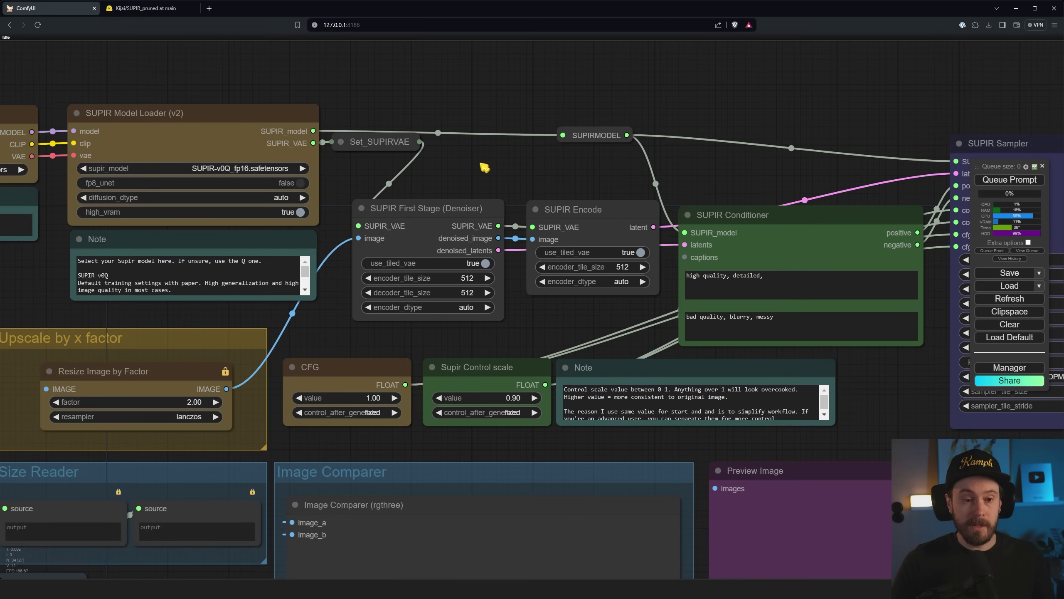
Step: Check the SUPIR Conditioner prompts: 'high quality, detailed,' and 'bad quality, blurry, messy'
drag(751, 159, 343, 88)
scroll(421, 157, up, 5)
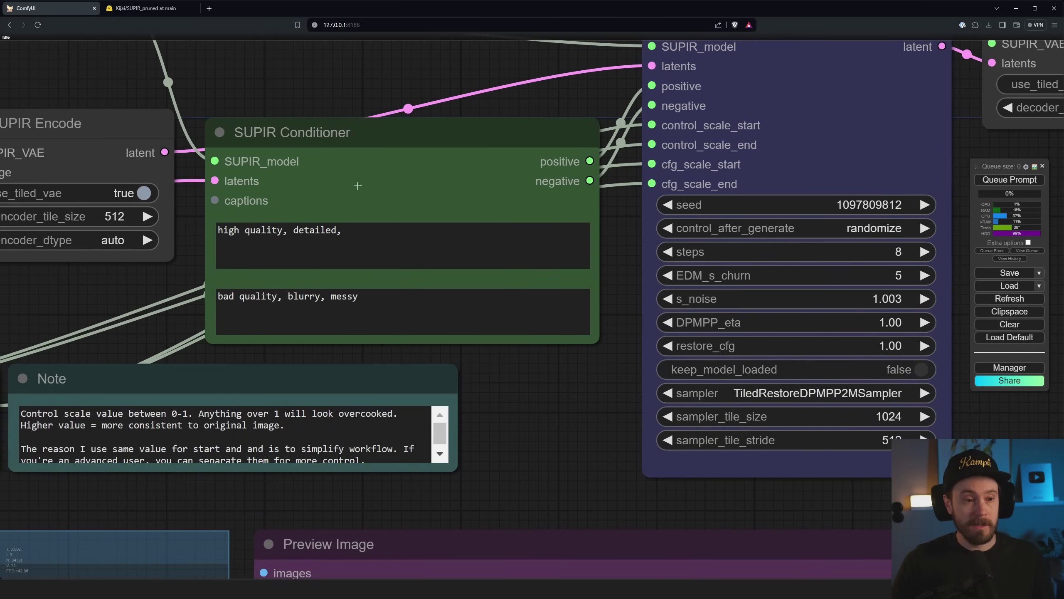
triple_click(214, 237)
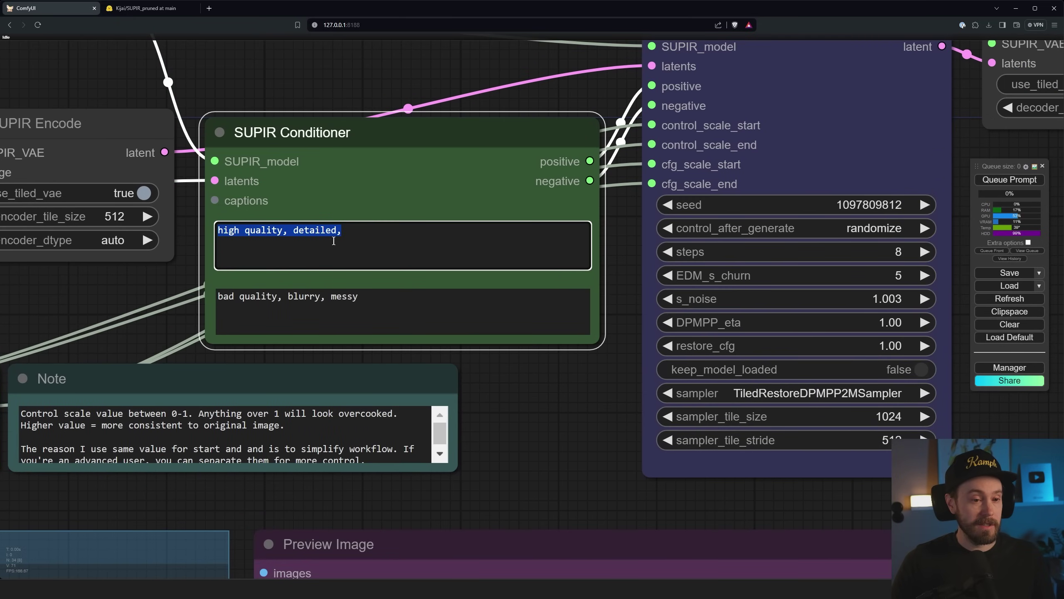
click(372, 305)
key(ctrl+a)
click(410, 244)
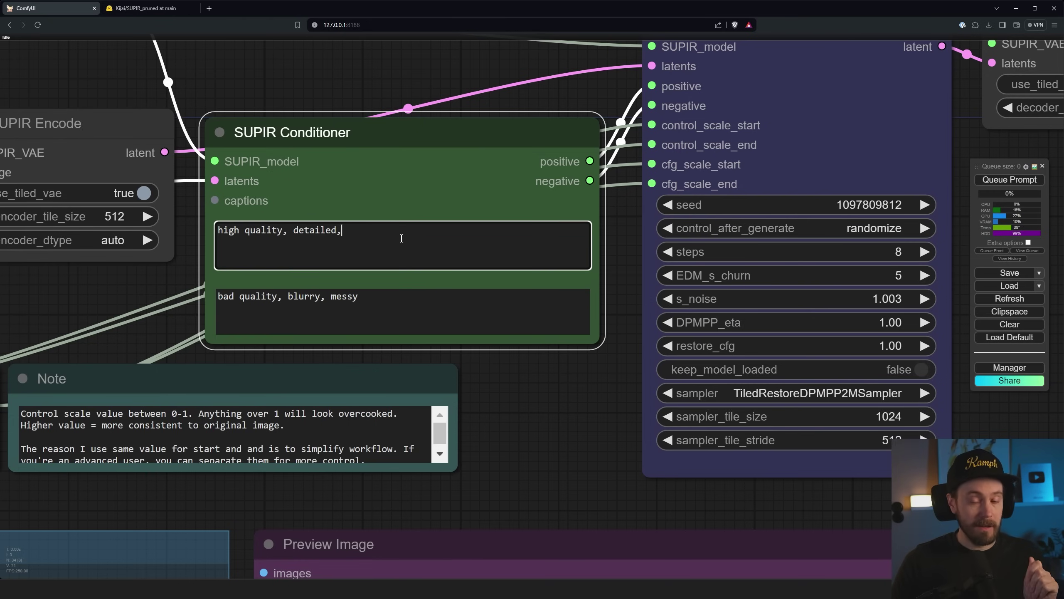
scroll(499, 387, down, 5)
drag(143, 373, 905, 124)
scroll(486, 387, up, 3)
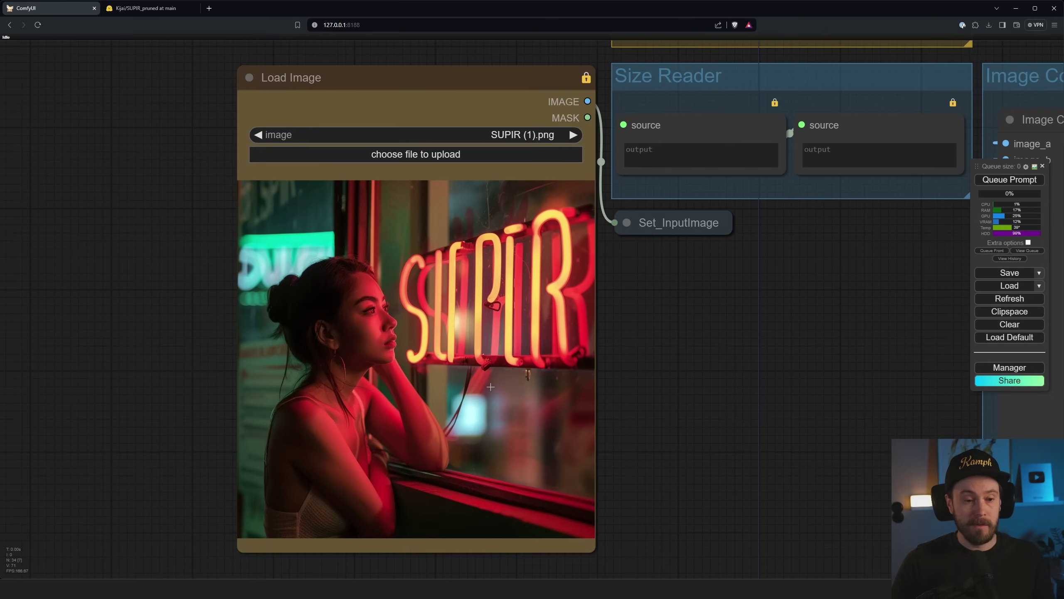
scroll(453, 323, up, 2)
drag(405, 320, 390, 290)
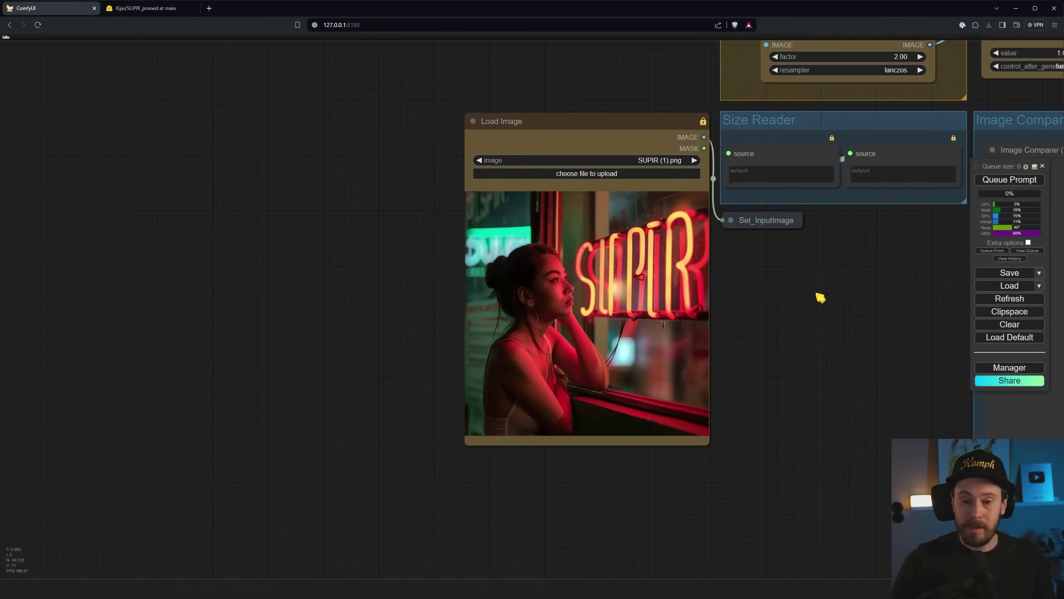
drag(872, 273, 331, 332)
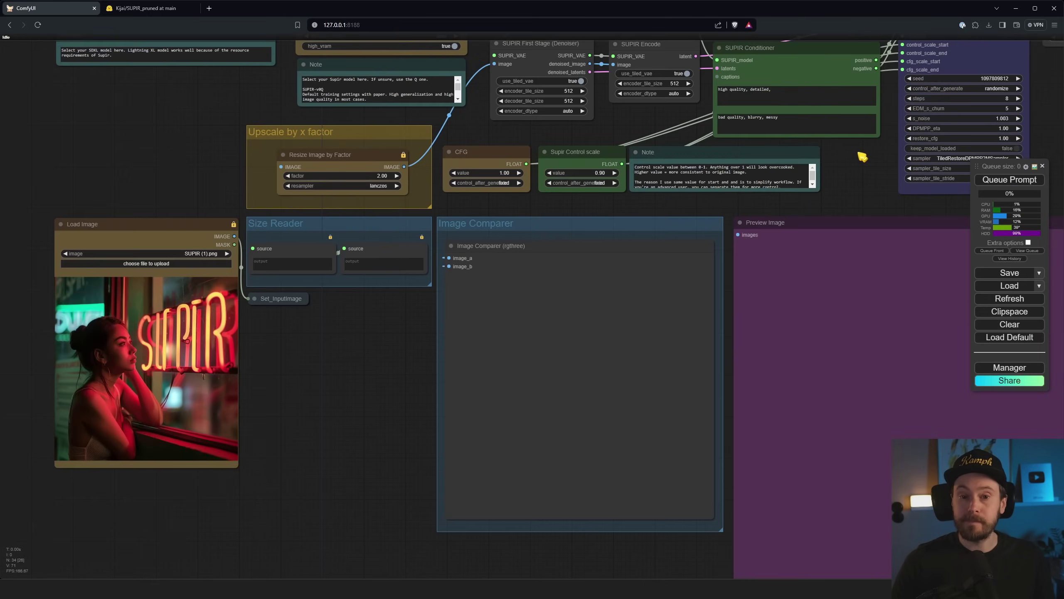
scroll(859, 156, up, 5)
drag(860, 157, 637, 278)
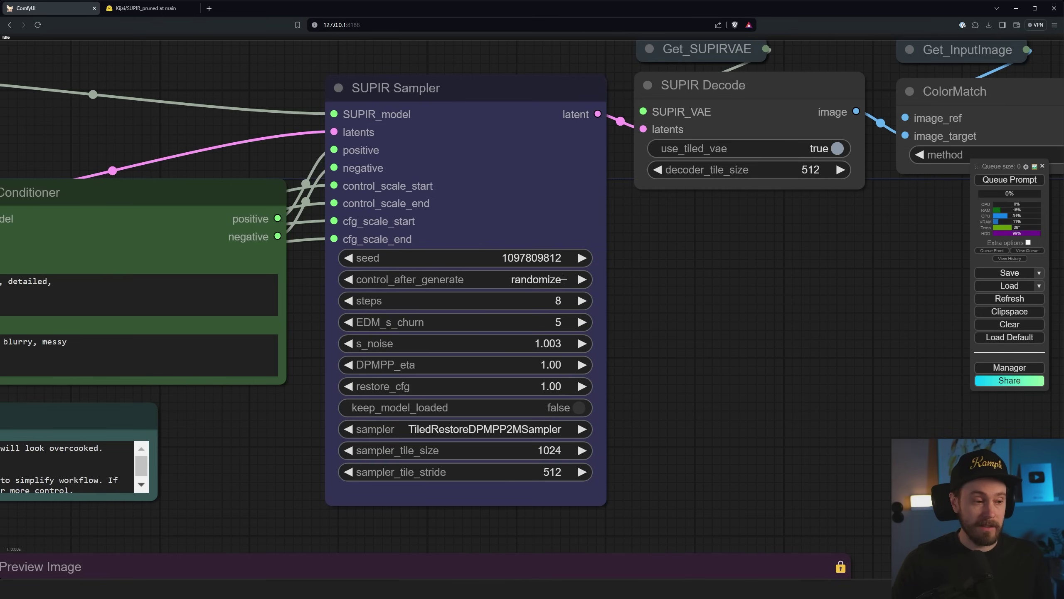
click(549, 280)
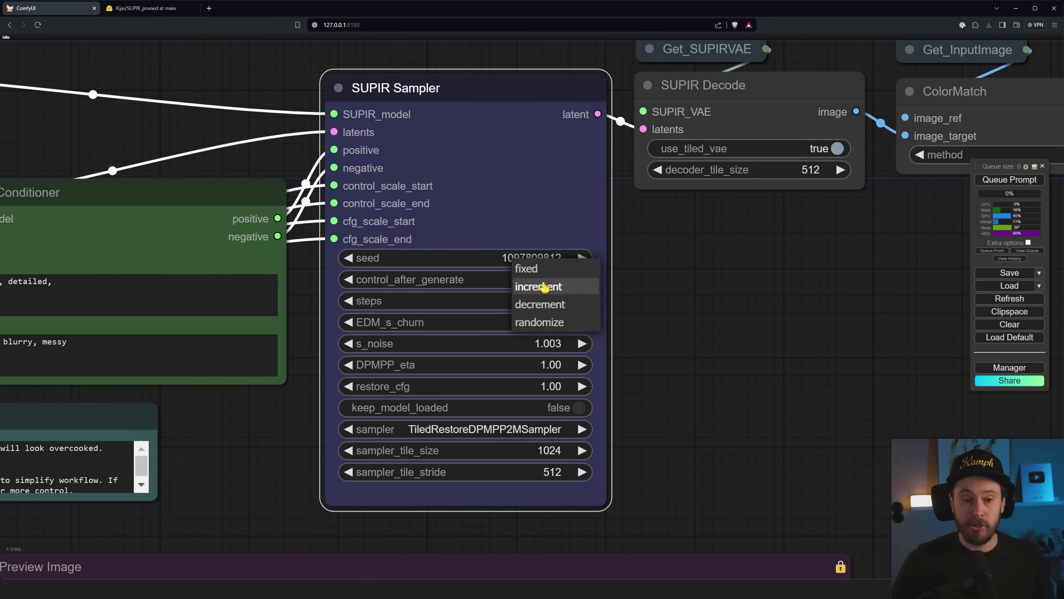
click(670, 313)
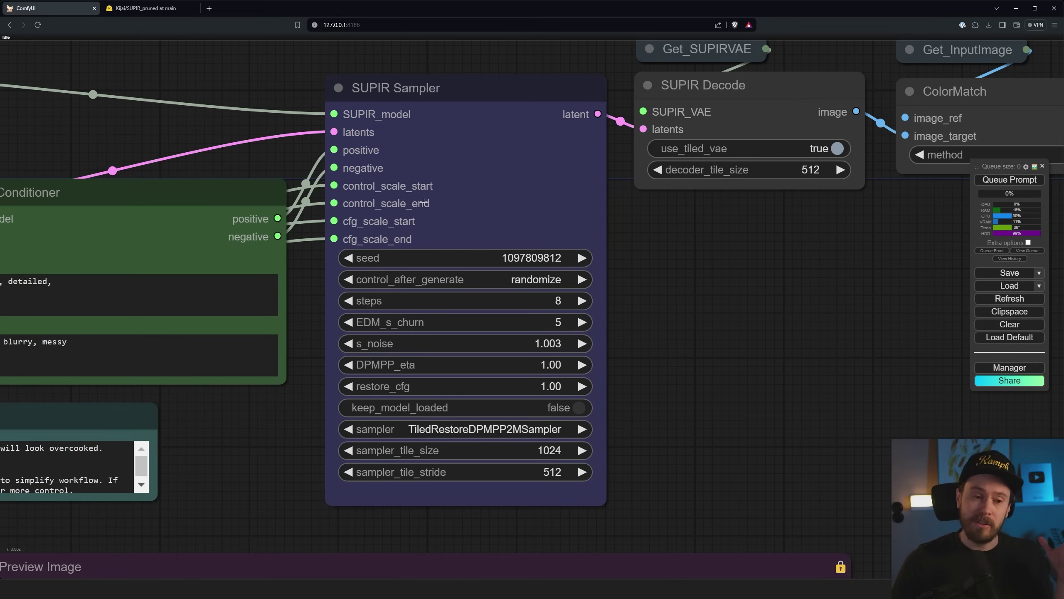
drag(202, 499, 805, 347)
drag(143, 387, 482, 380)
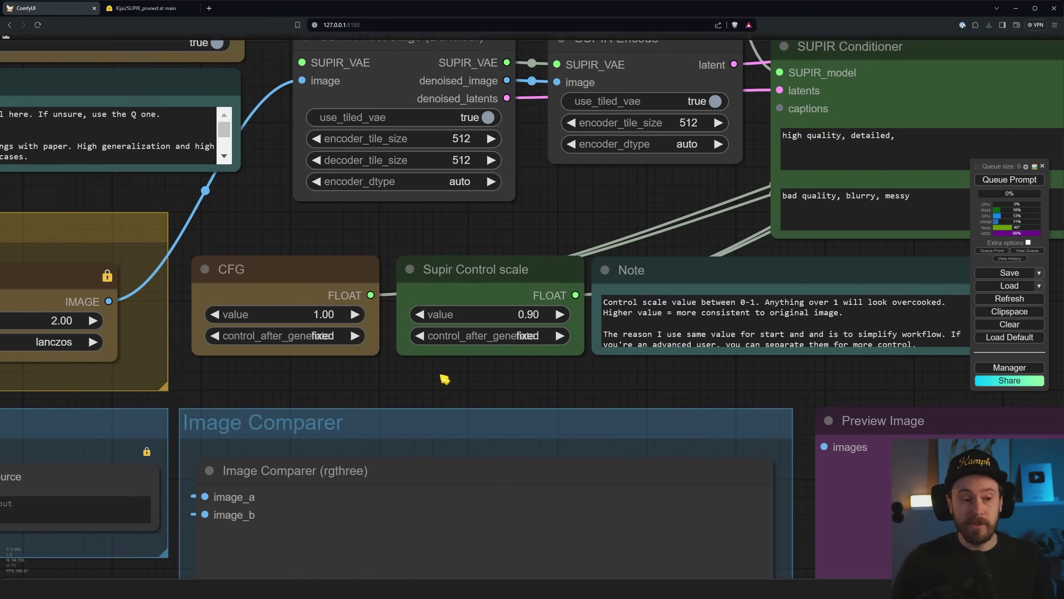
click(314, 267)
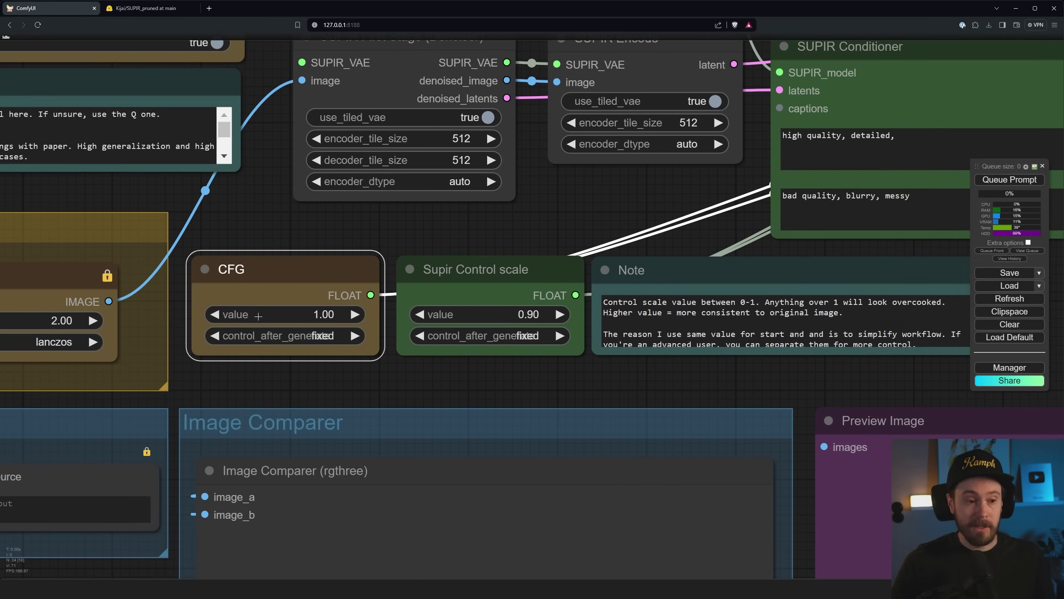
click(519, 295)
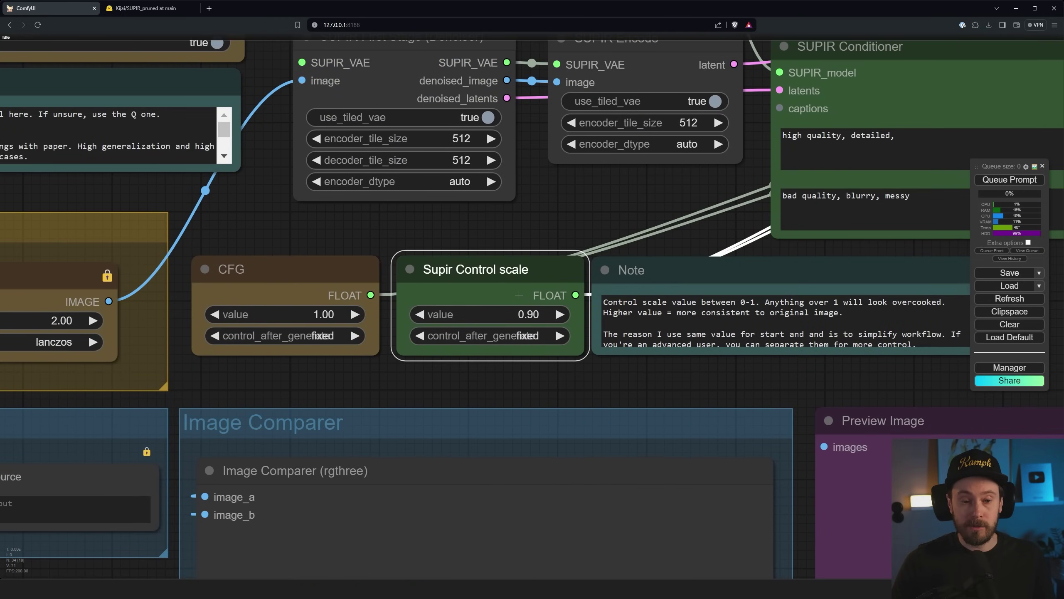
drag(390, 235, 357, 229)
click(257, 270)
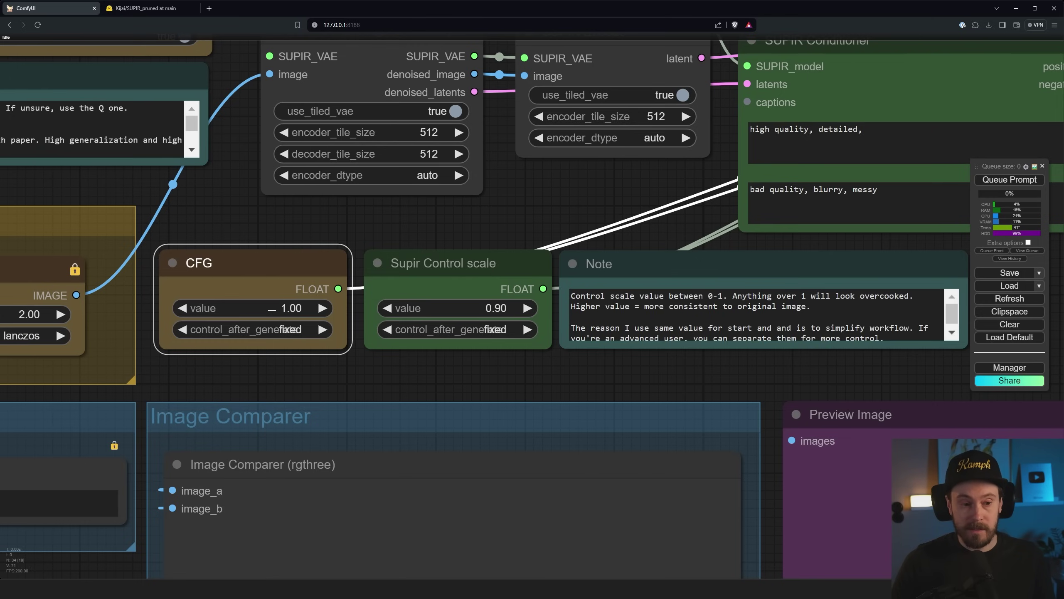
click(462, 274)
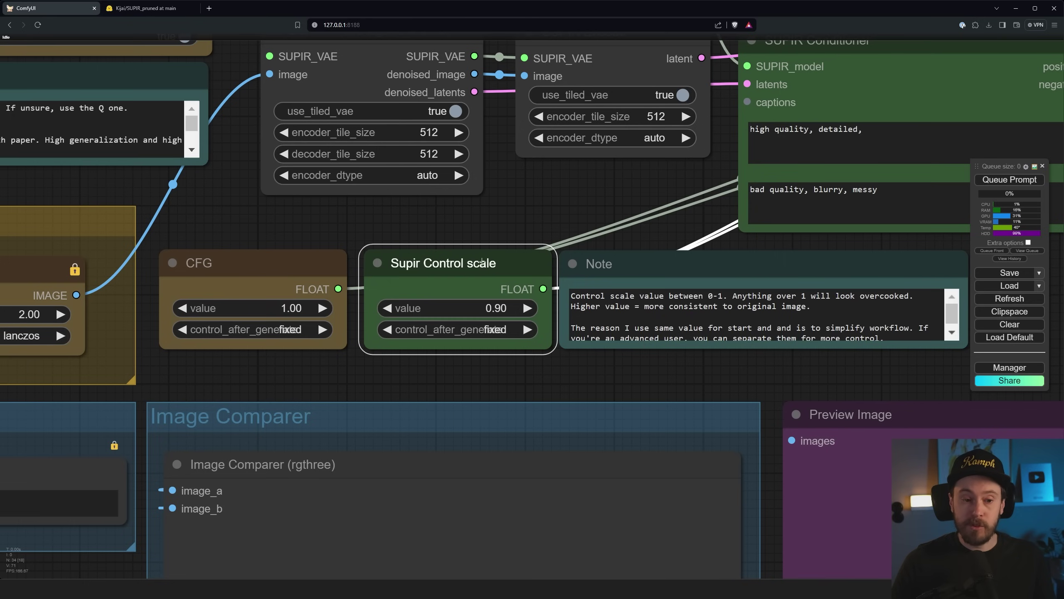
drag(519, 230, 433, 219)
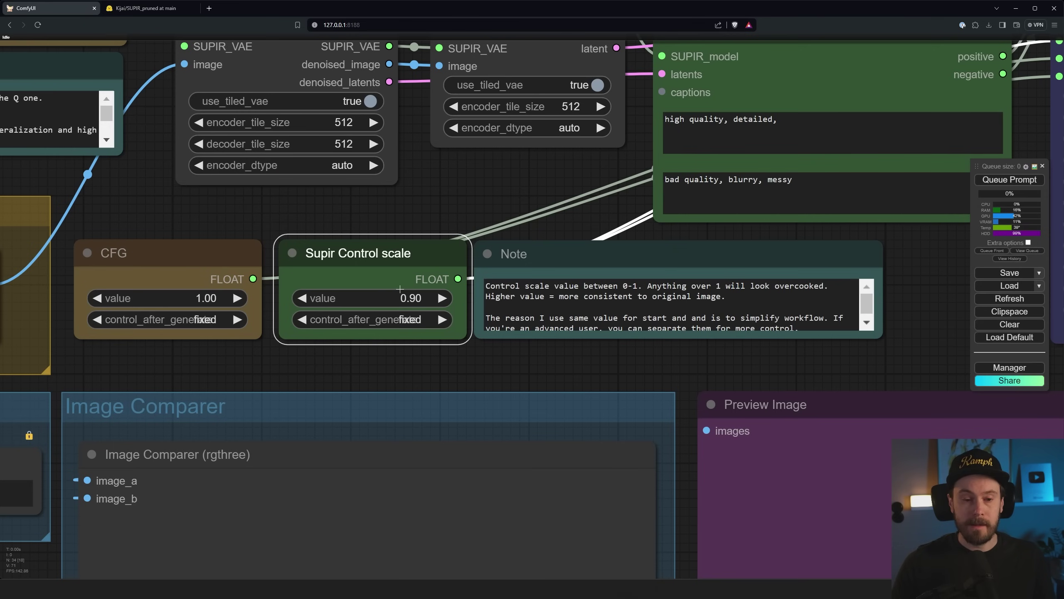
drag(937, 267, 471, 402)
click(645, 327)
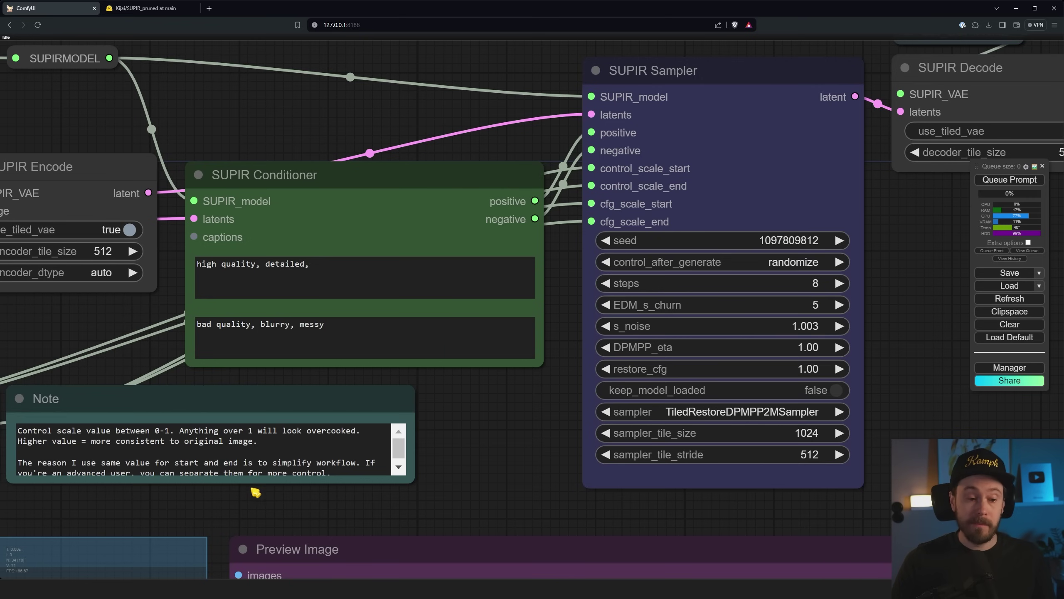
drag(224, 503, 520, 477)
drag(786, 352, 452, 365)
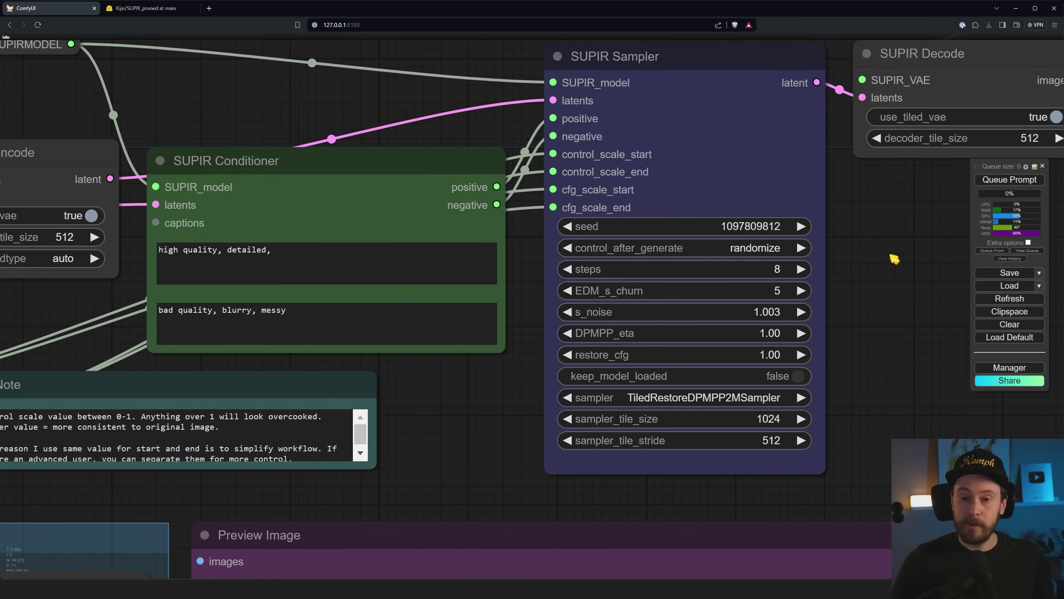
drag(119, 485, 562, 455)
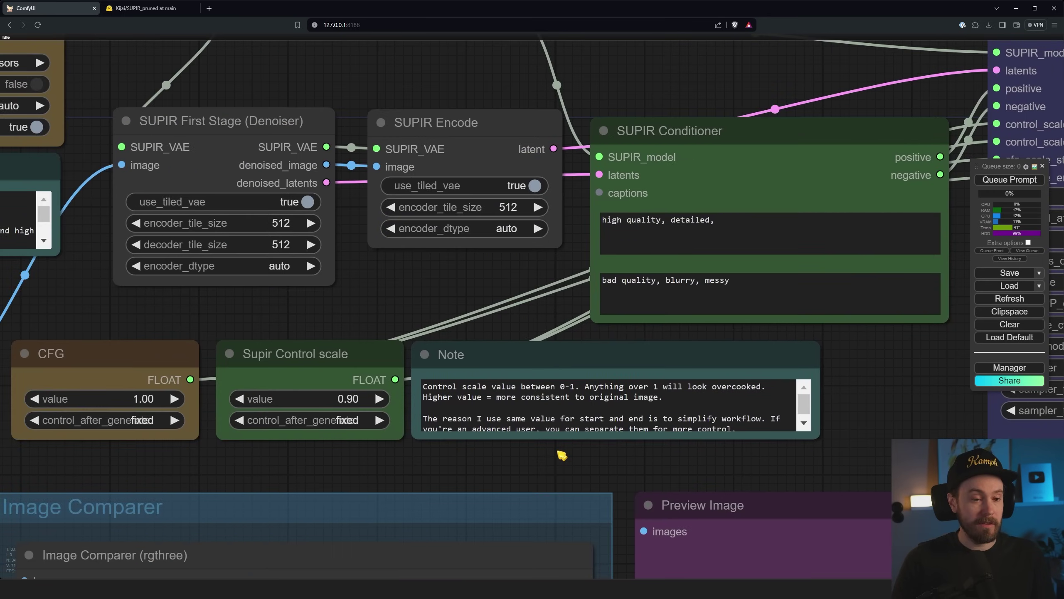
scroll(310, 456, up, 4)
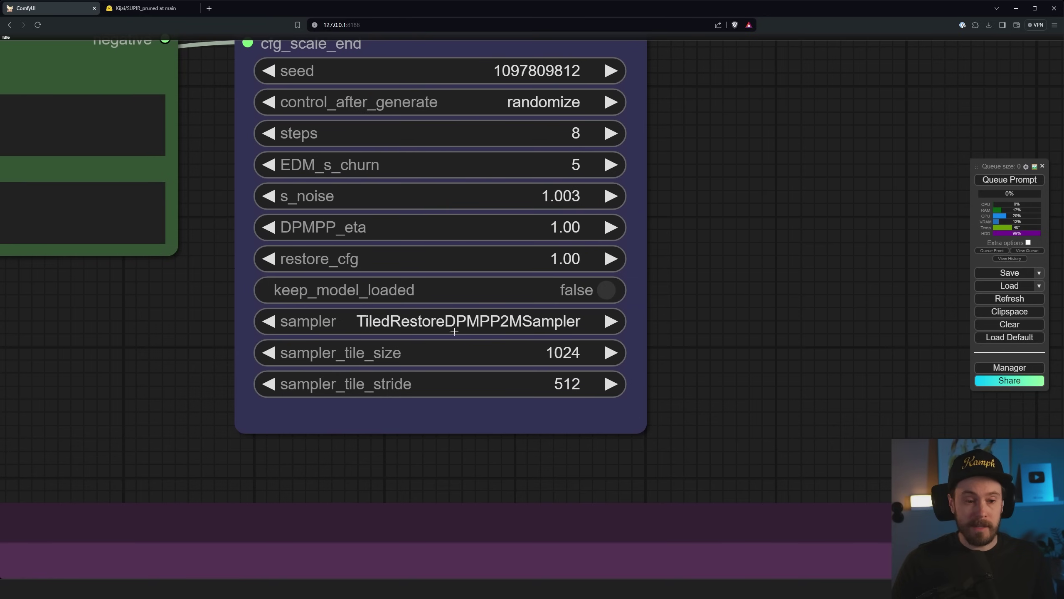
click(427, 329)
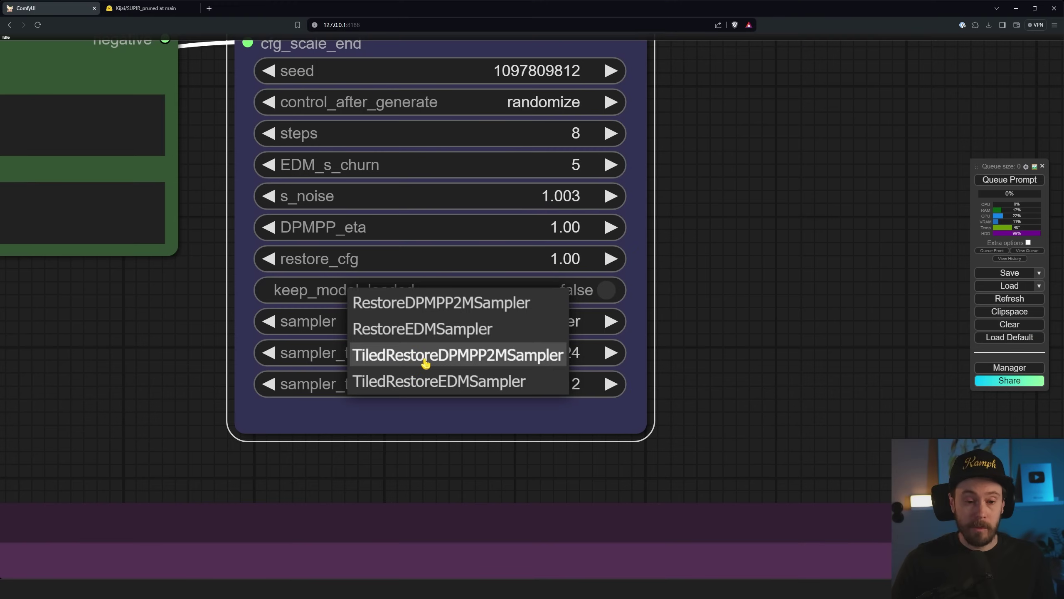
click(425, 356)
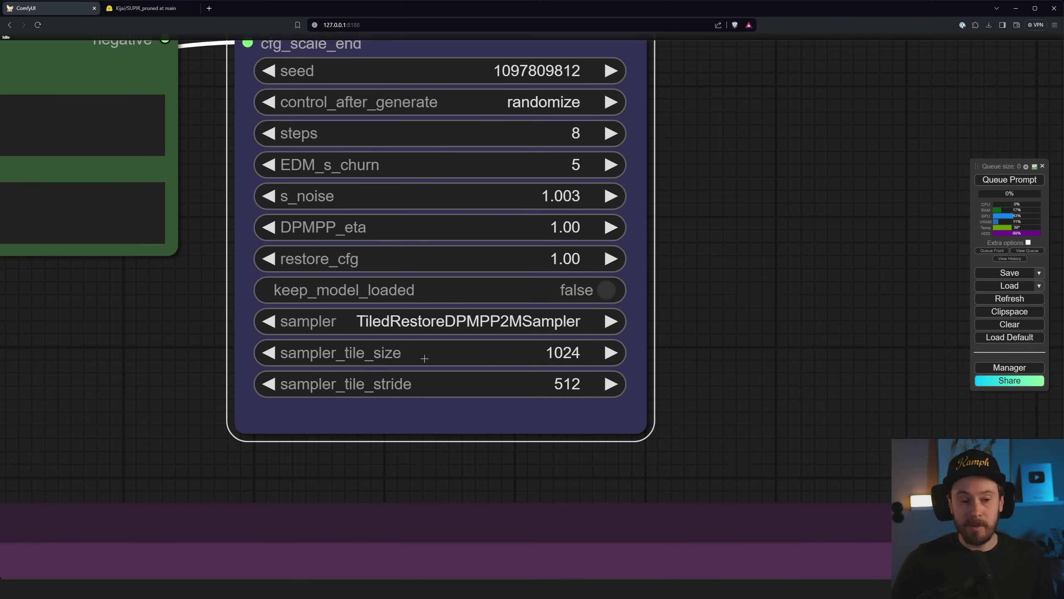
click(753, 310)
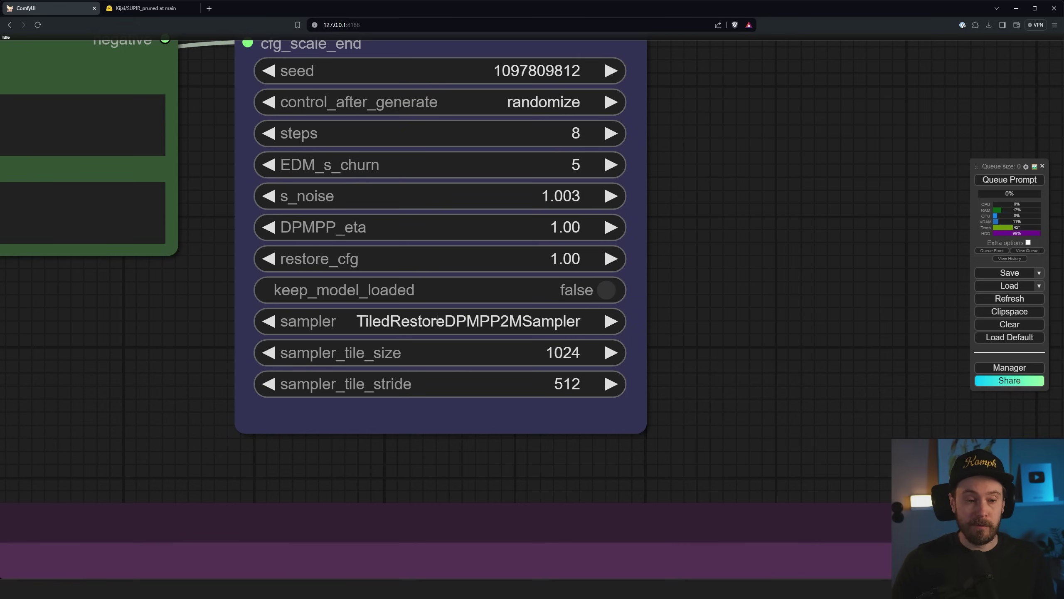
scroll(438, 318, down, 5)
drag(241, 107, 629, 90)
scroll(264, 202, up, 3)
scroll(273, 191, up, 1)
drag(273, 191, 164, 270)
scroll(248, 233, up, 2)
click(248, 233)
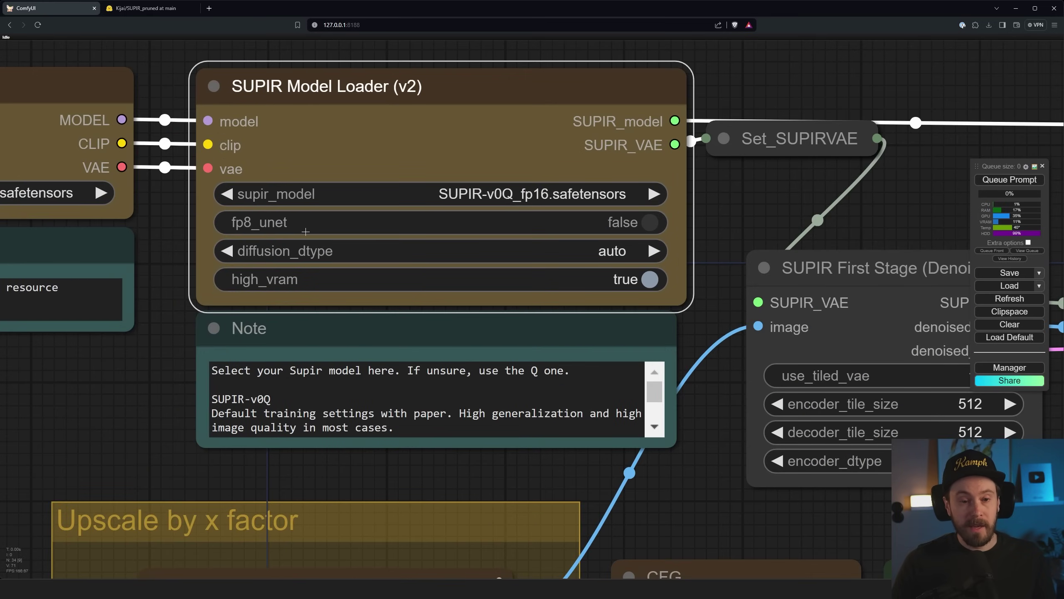
click(626, 223)
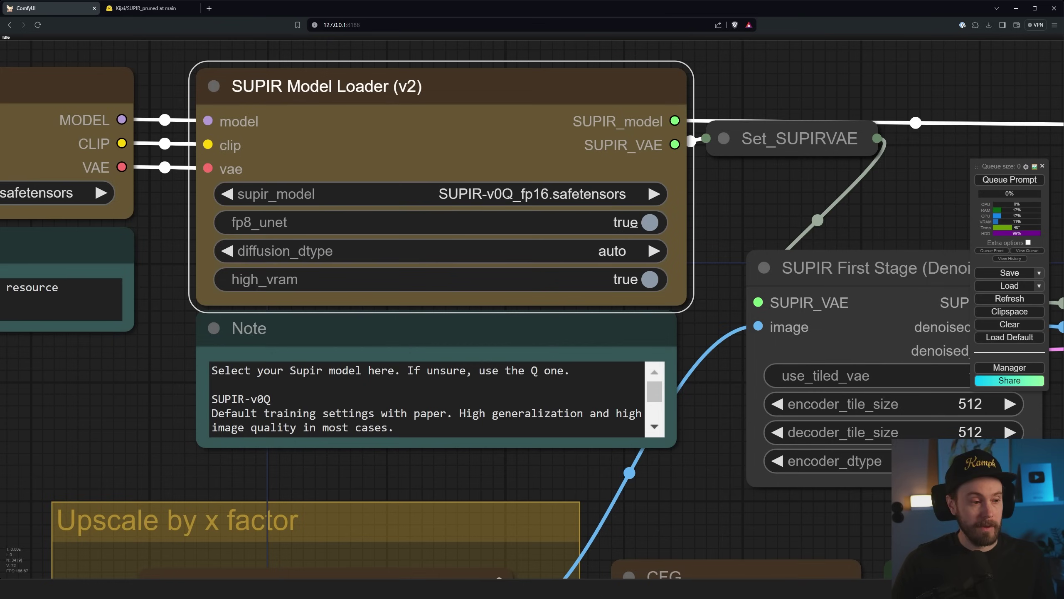
click(634, 226)
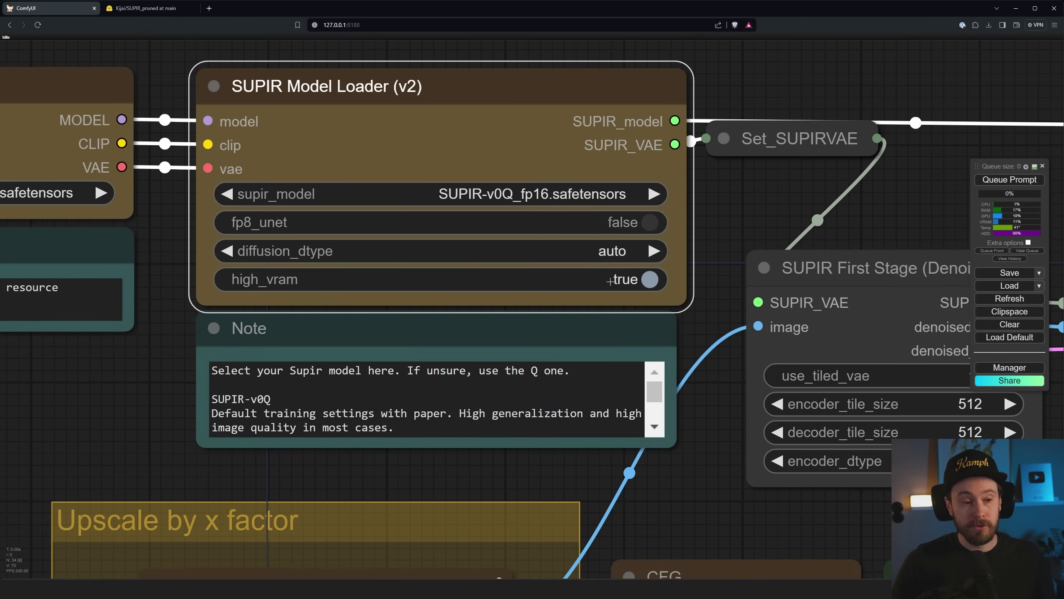
click(629, 286)
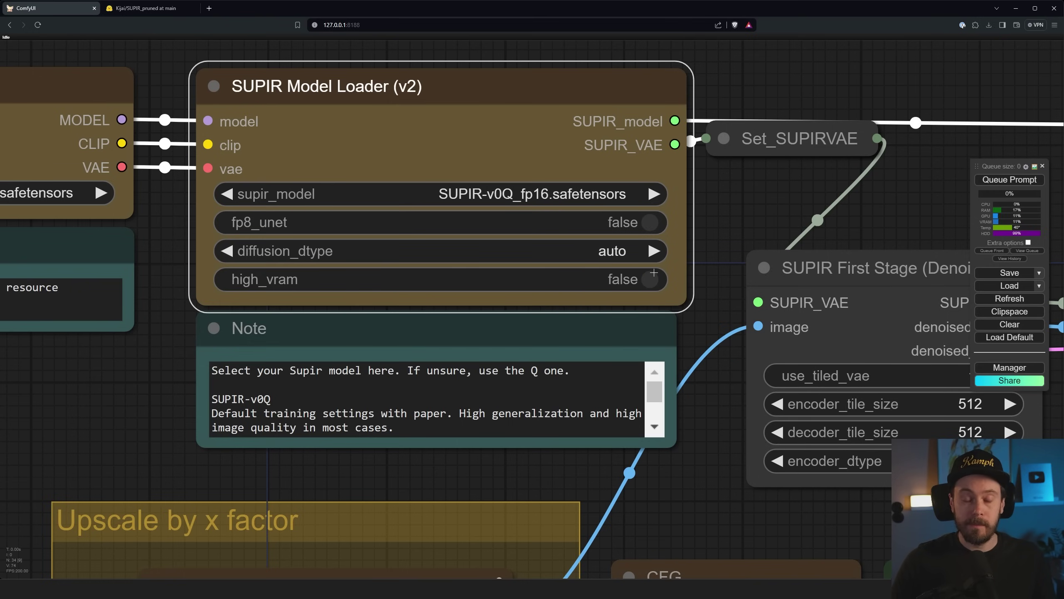
click(624, 284)
Step: Queue the SUPIR workflow to upscale the neon-sign photo
scroll(710, 219, down, 10)
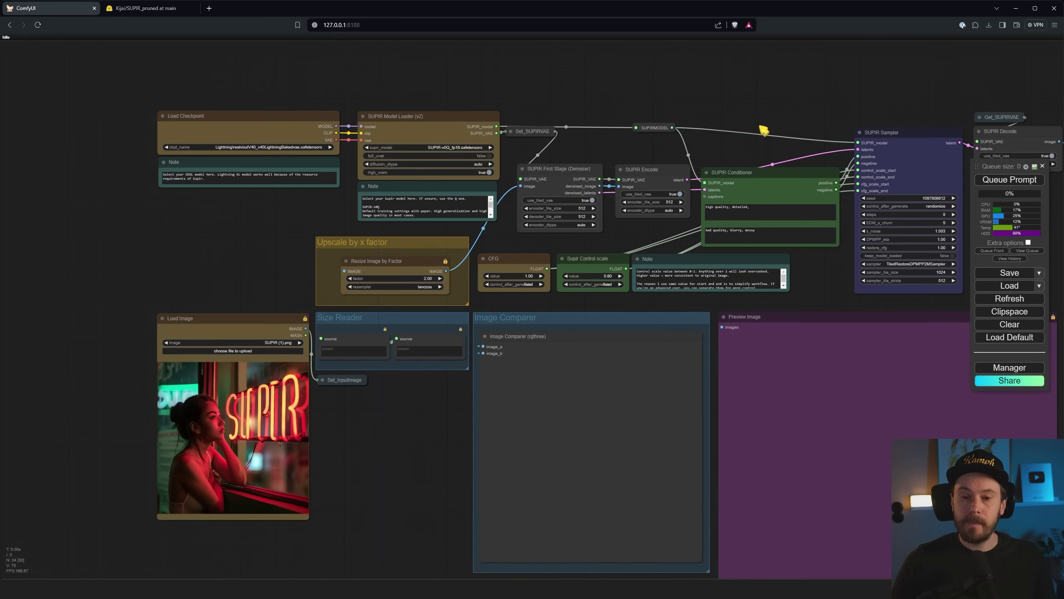
drag(821, 111, 613, 65)
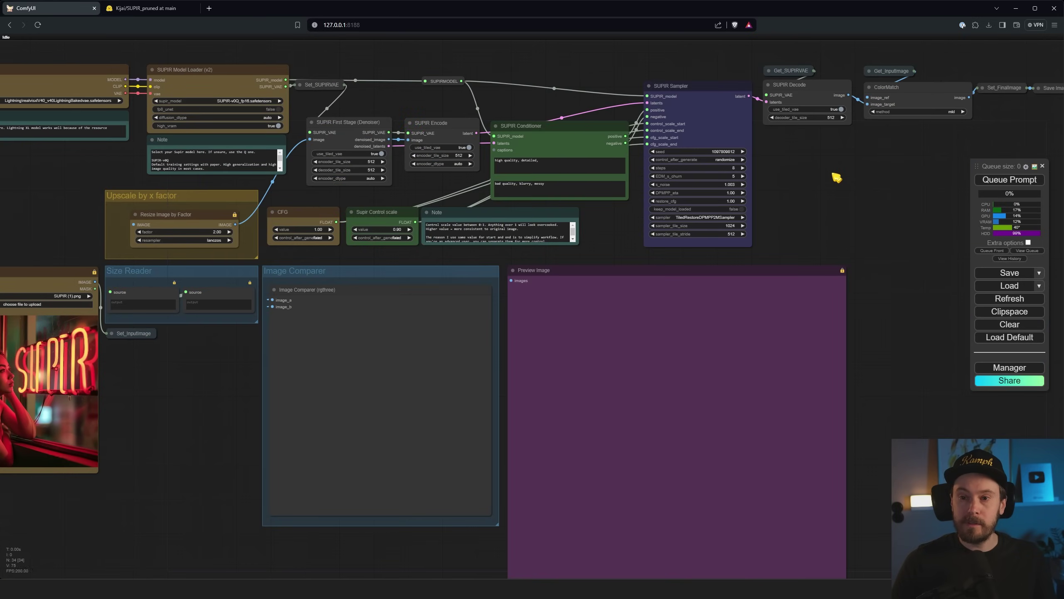
click(1005, 185)
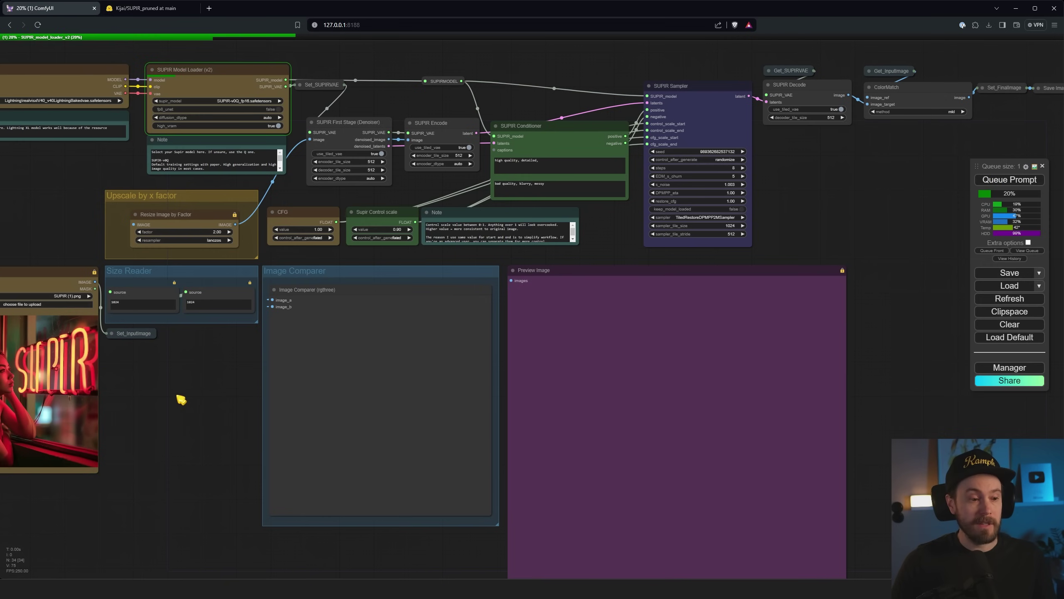
Step: Inspect the input and upscale settings, then view the finished Image Comparer and Preview Image results
drag(178, 400, 286, 404)
scroll(286, 404, up, 7)
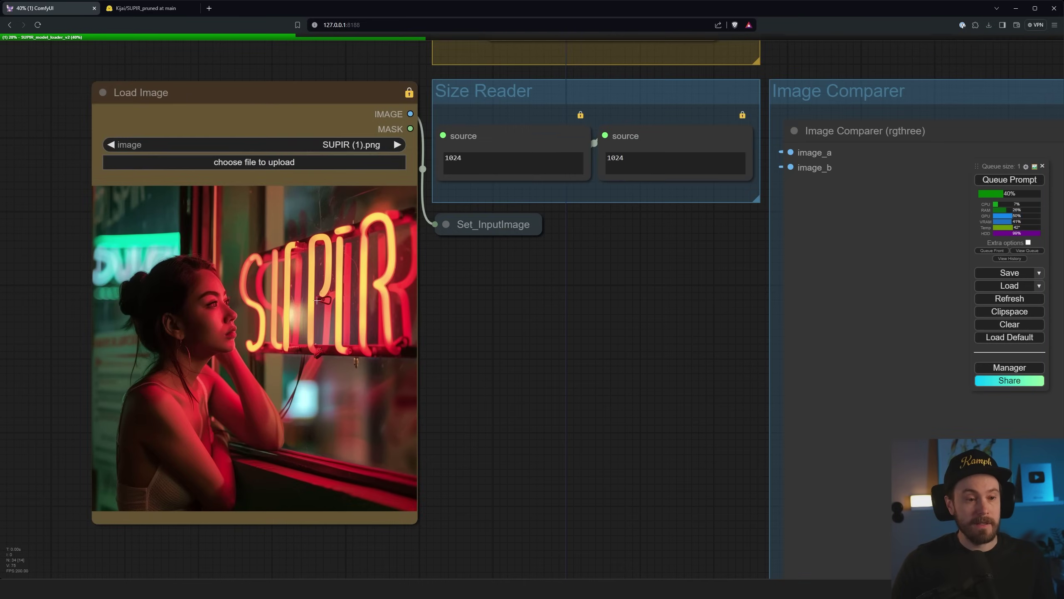
scroll(518, 347, down, 2)
drag(521, 343, 385, 360)
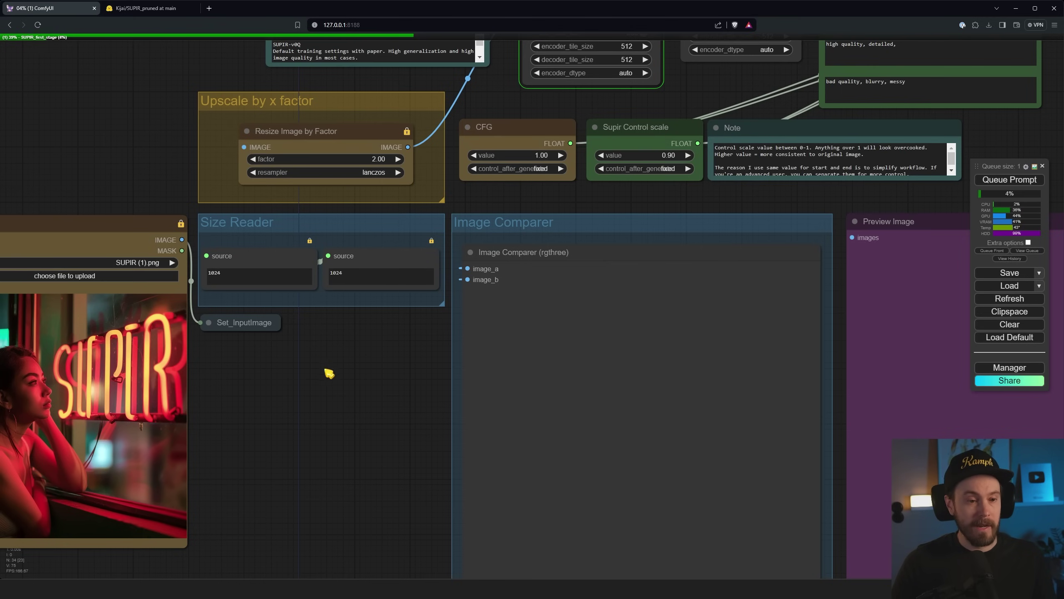
scroll(324, 361, up, 3)
scroll(285, 276, up, 4)
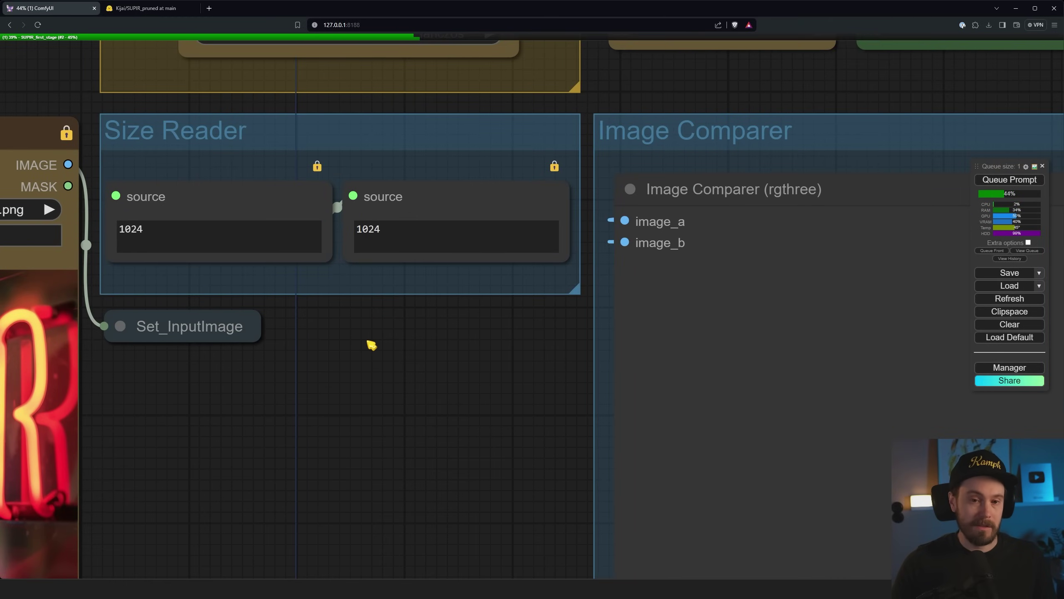
scroll(415, 384, down, 8)
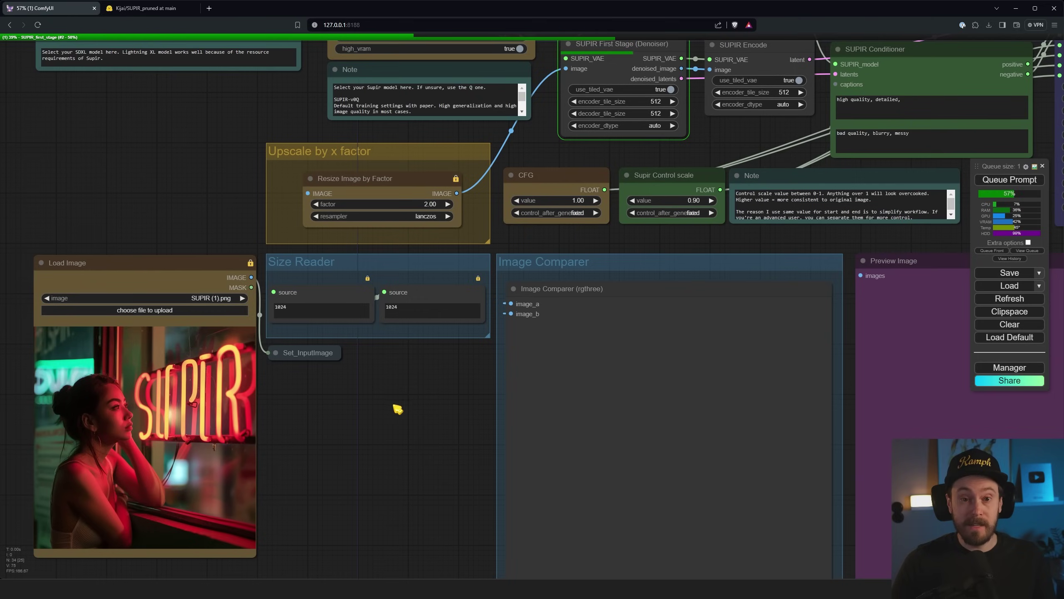
scroll(399, 409, down, 2)
drag(399, 409, 95, 313)
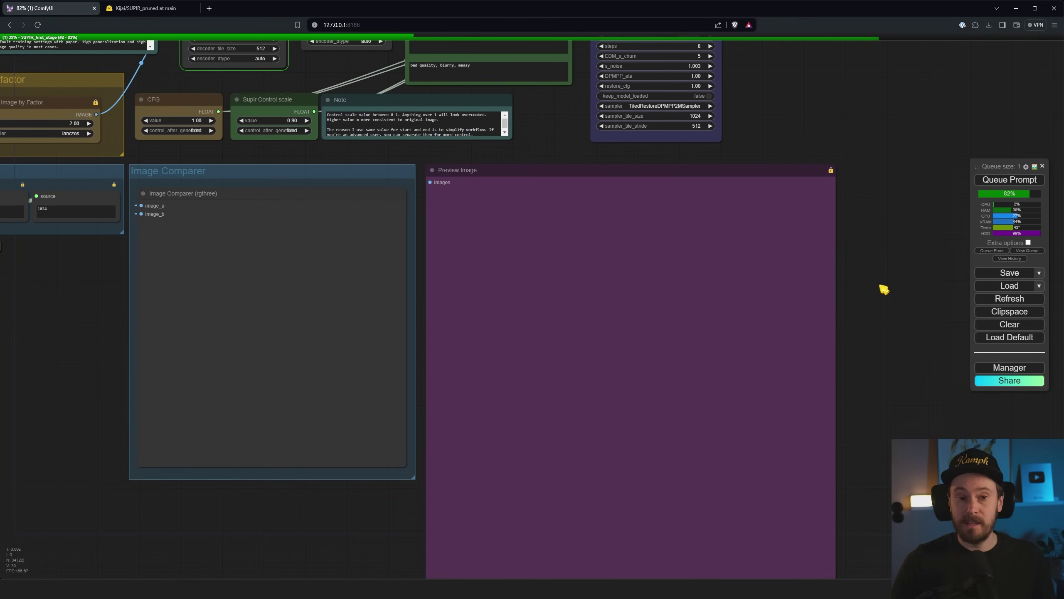
drag(882, 290, 846, 246)
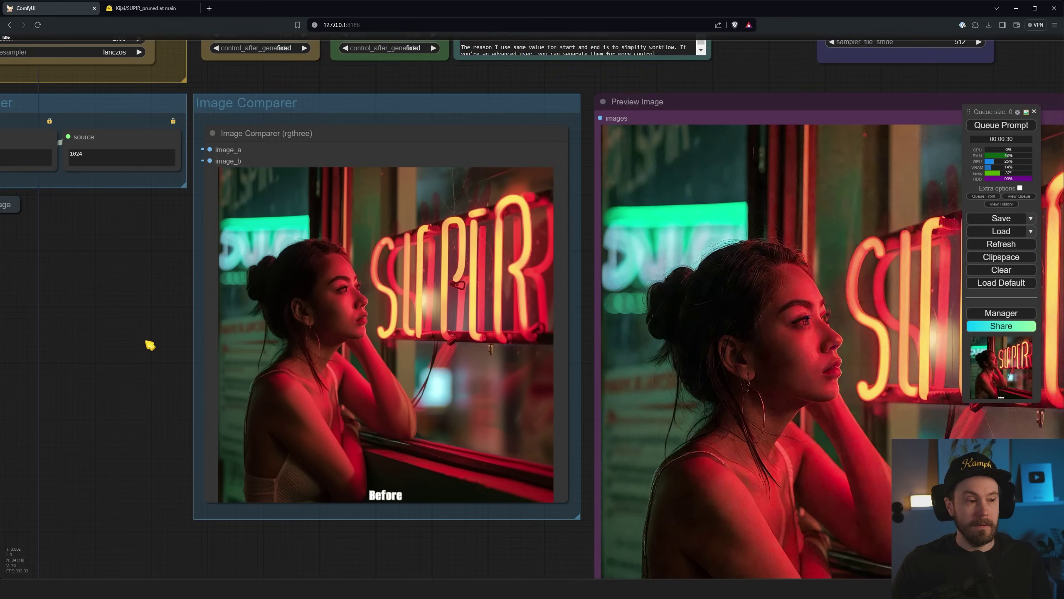
drag(145, 345, 45, 321)
scroll(256, 470, up, 2)
scroll(257, 470, down, 3)
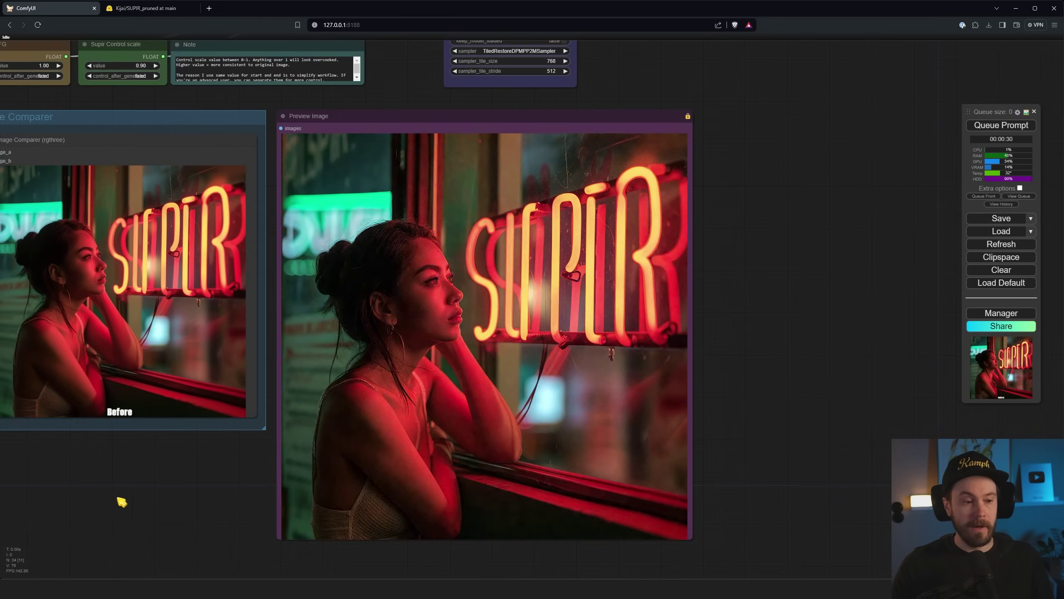
drag(154, 464, 178, 499)
scroll(309, 451, up, 1)
scroll(180, 304, up, 1)
scroll(176, 302, up, 5)
drag(224, 277, 67, 297)
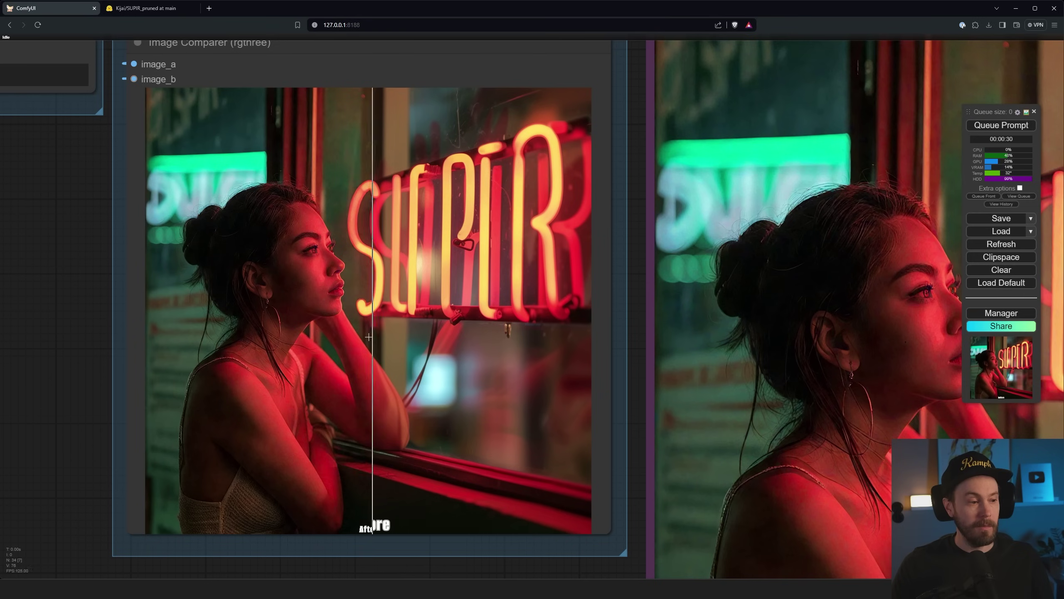
scroll(361, 541, up, 6)
scroll(348, 419, down, 6)
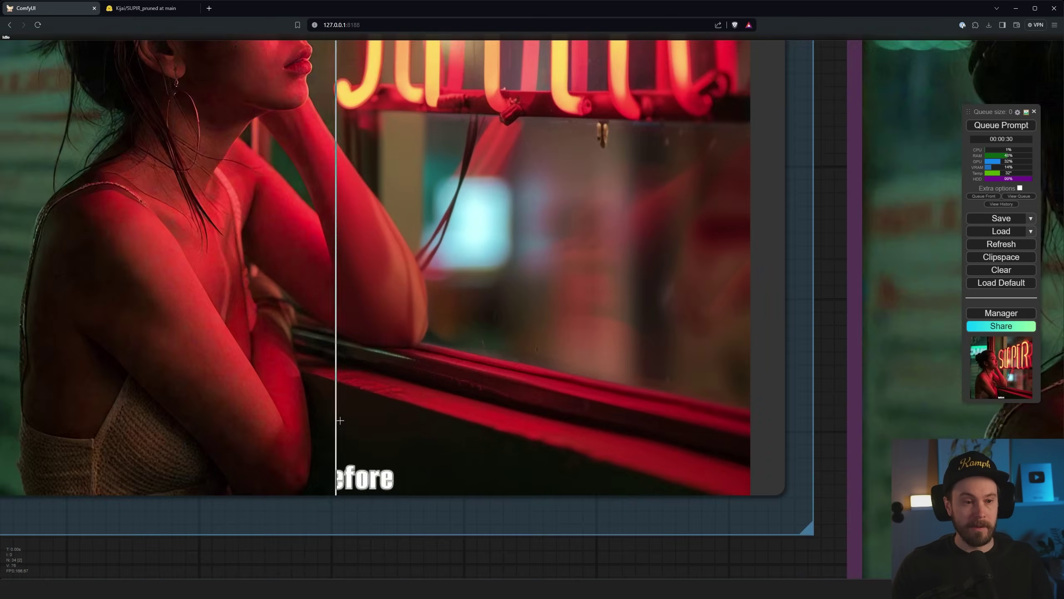
scroll(168, 296, up, 1)
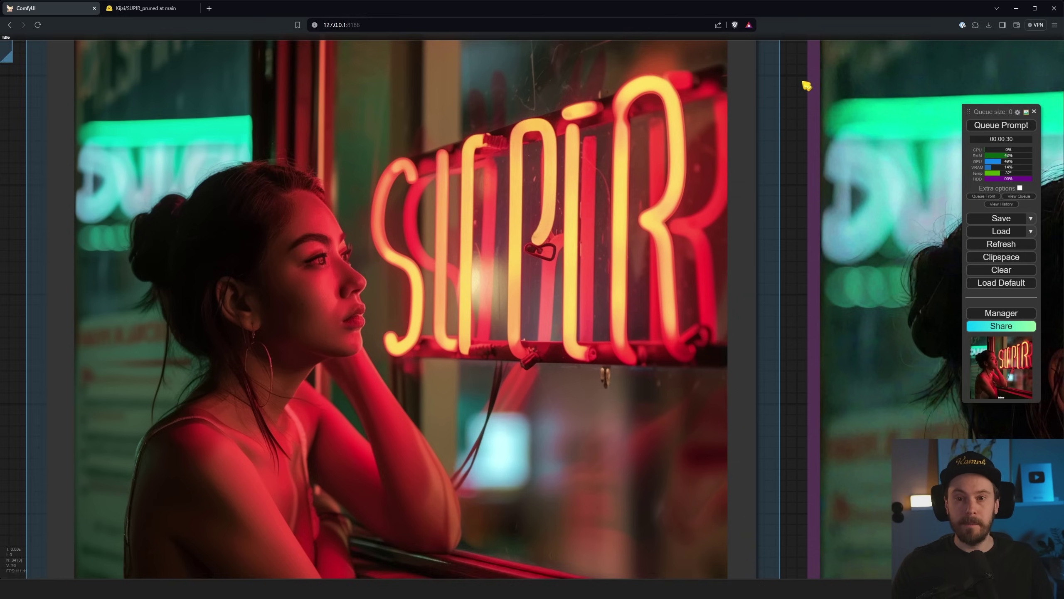
drag(804, 86, 759, 165)
scroll(461, 275, up, 5)
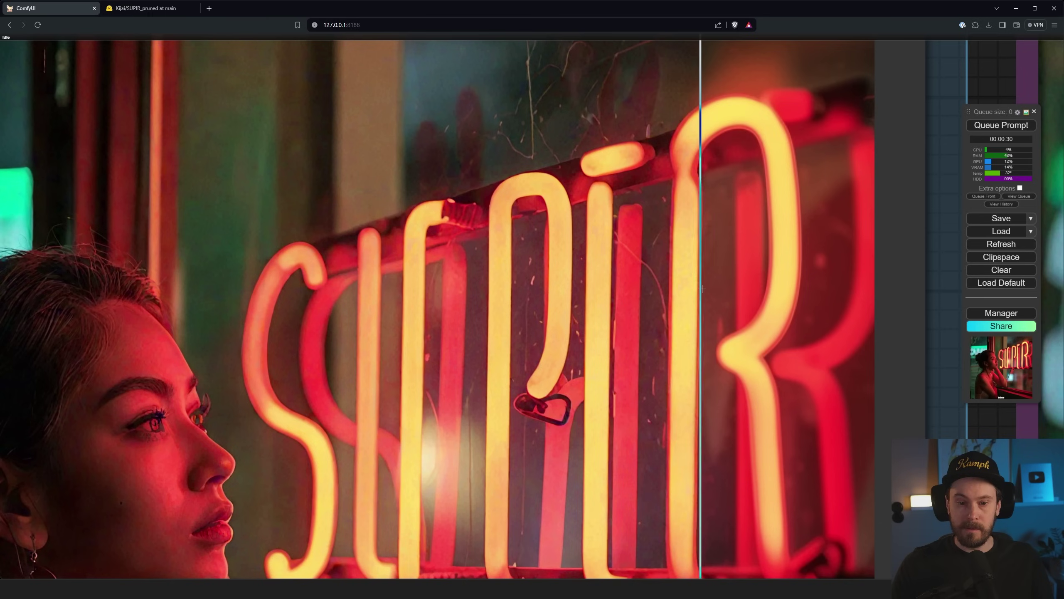
scroll(632, 286, right, 2)
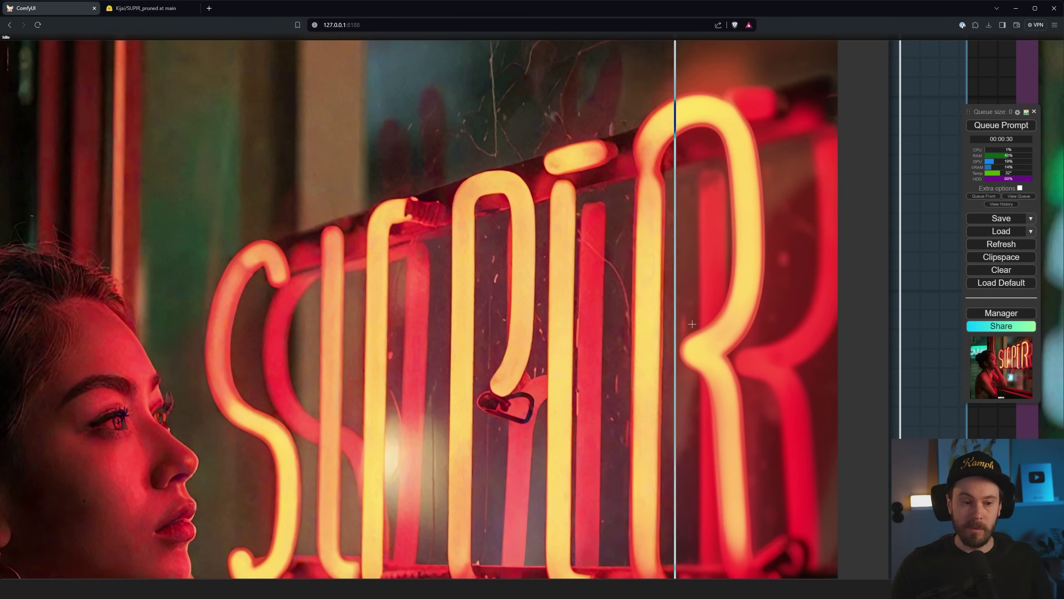
scroll(691, 294, down, 12)
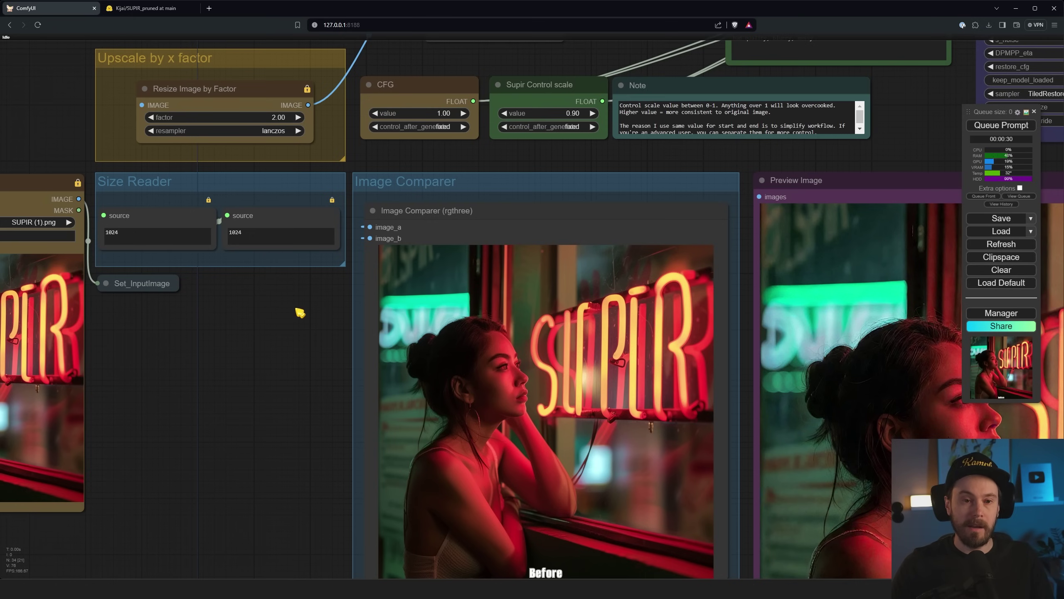
Step: Change Supir Control scale to 0.5, rerun the neon portrait upscale and view the new comparison
drag(309, 301, 174, 401)
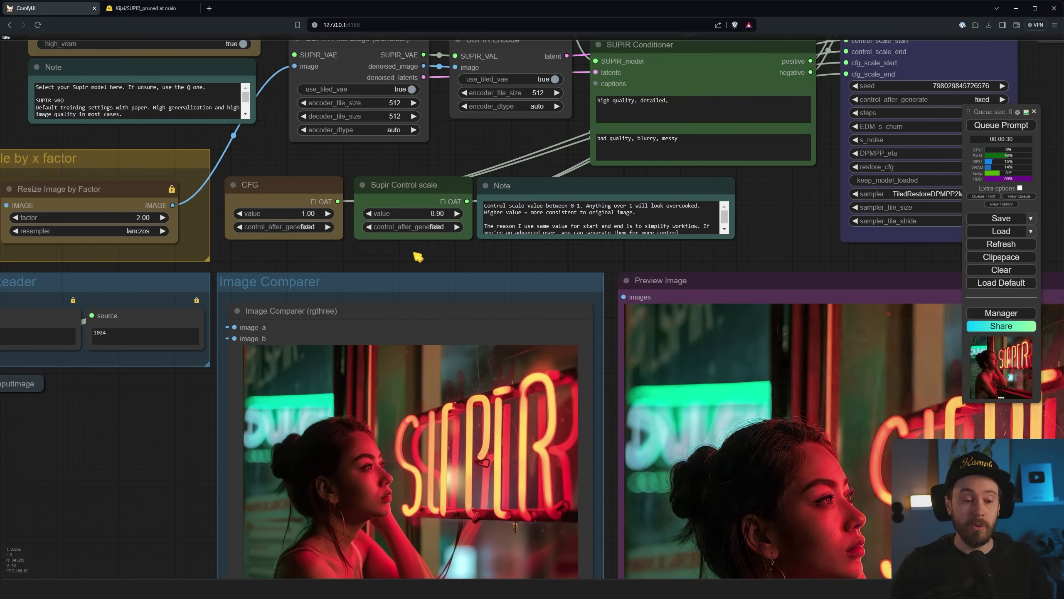
click(437, 221)
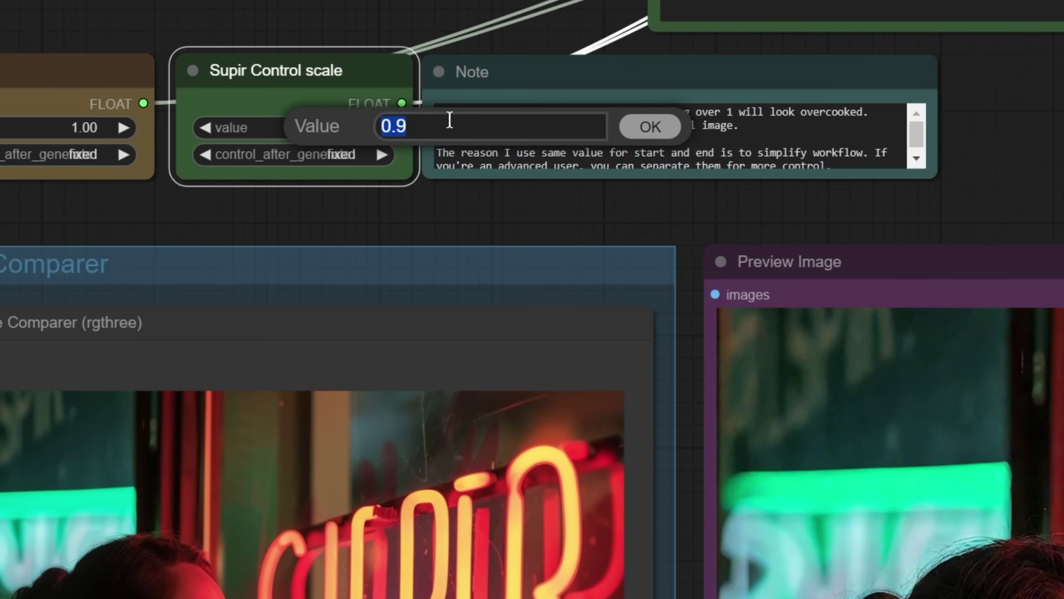
text(0.5)
key(Return)
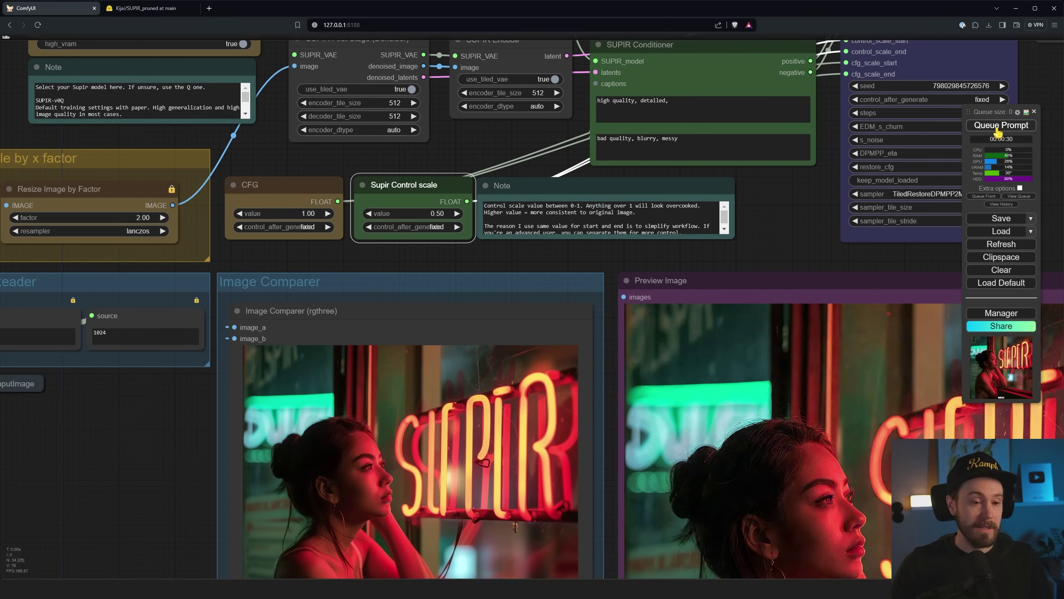
click(998, 131)
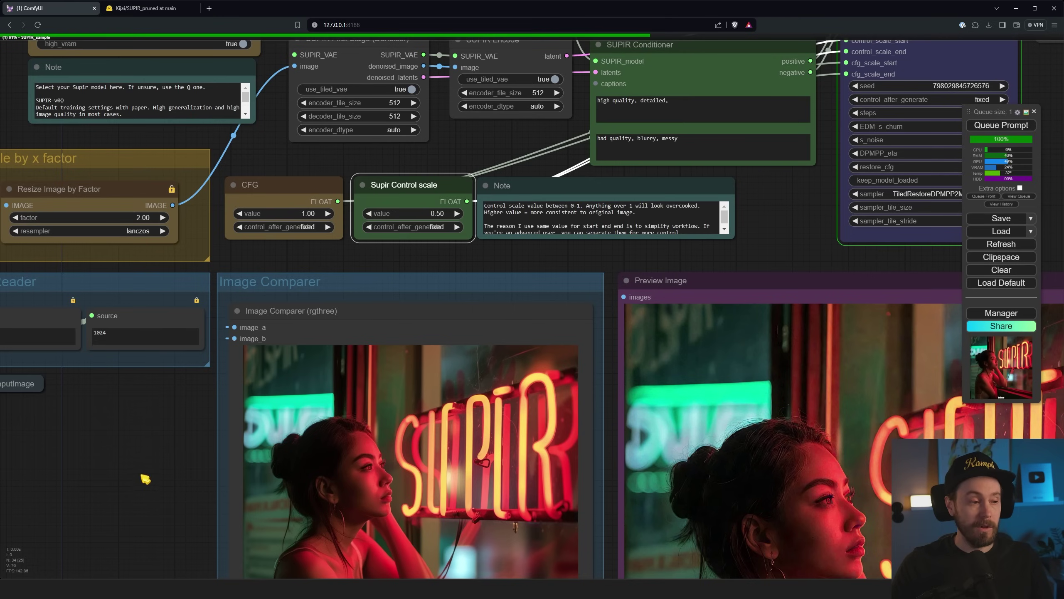
drag(145, 481, 166, 333)
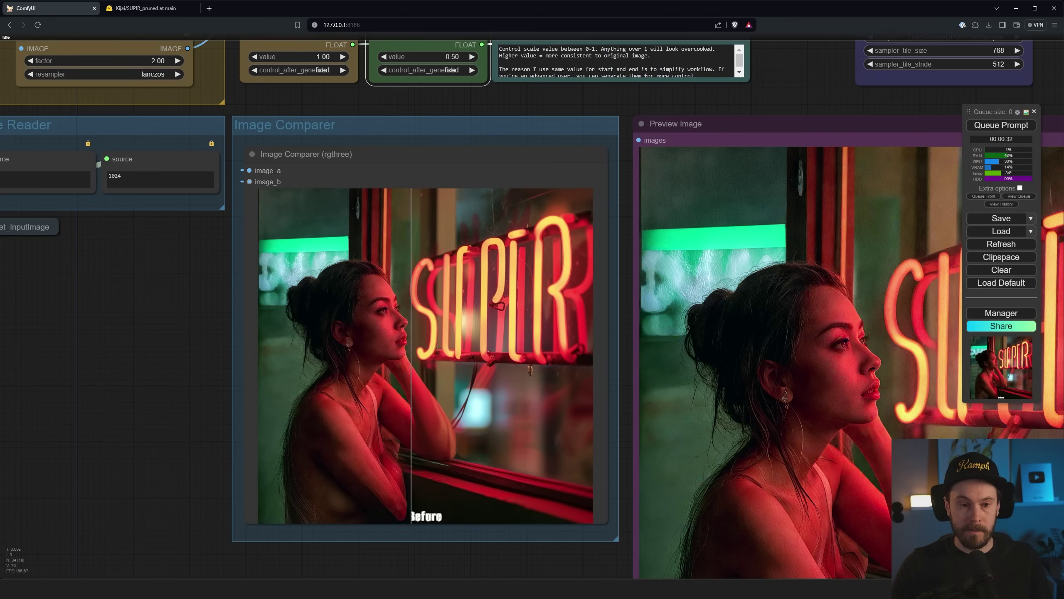
Step: Check the latest comparison, then drop red_truck_example (7).png onto the Load Image node
scroll(556, 284, up, 6)
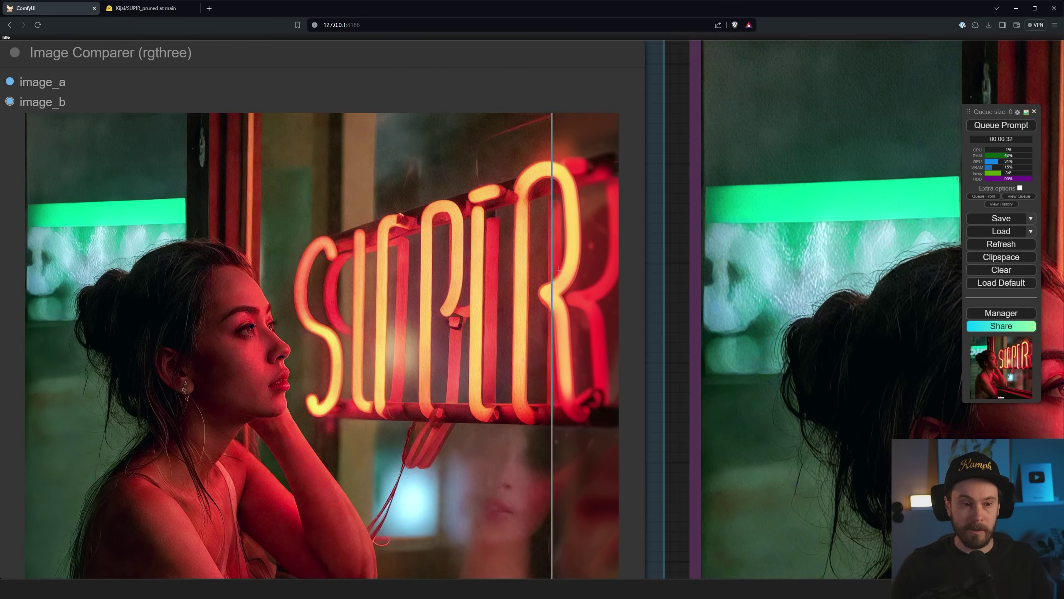
scroll(152, 336, down, 4)
scroll(347, 349, down, 3)
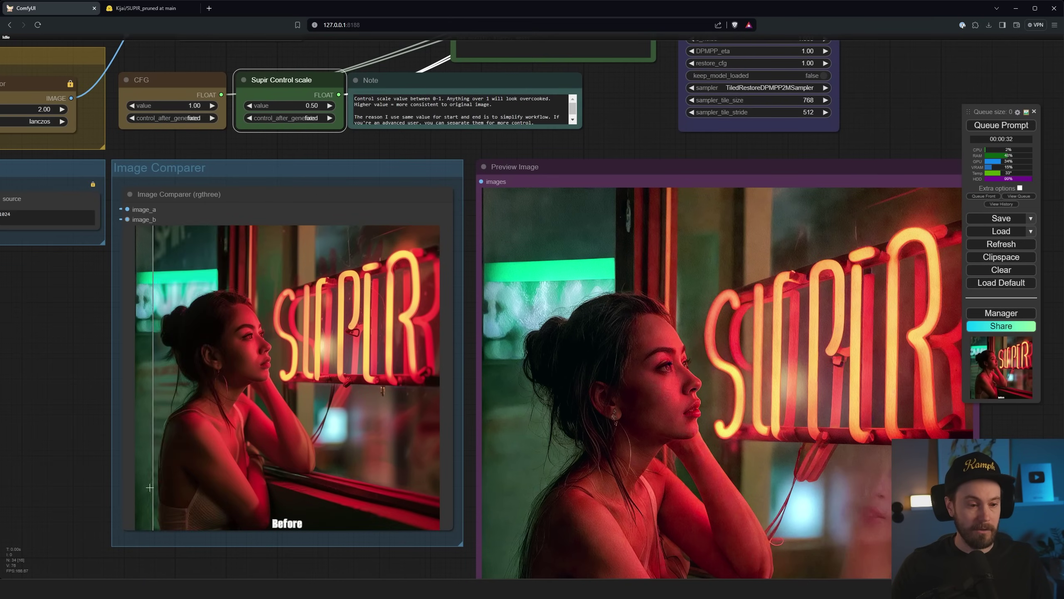
drag(227, 153, 325, 180)
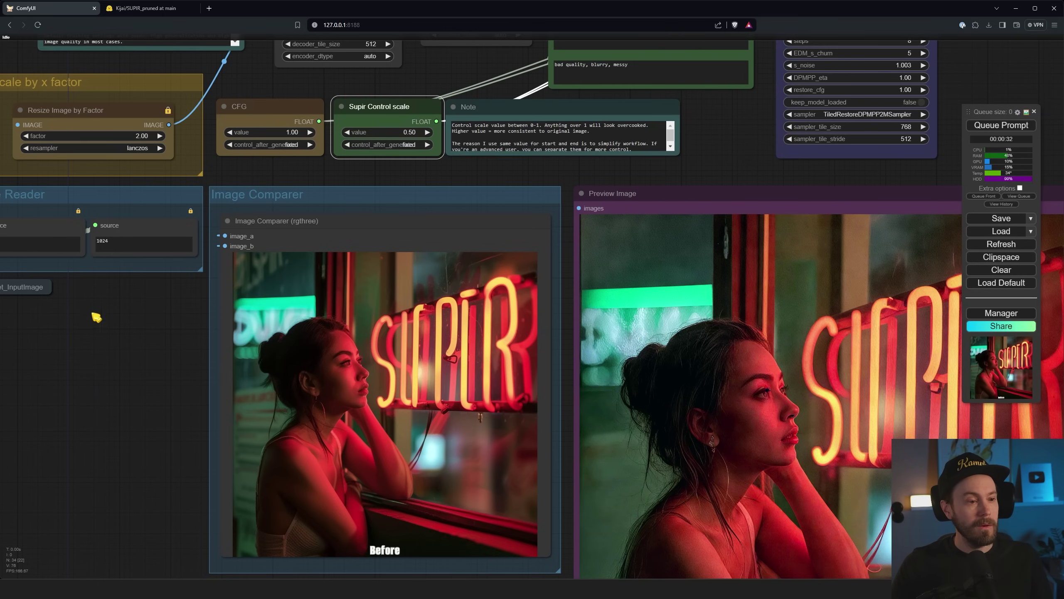
drag(42, 423, 315, 400)
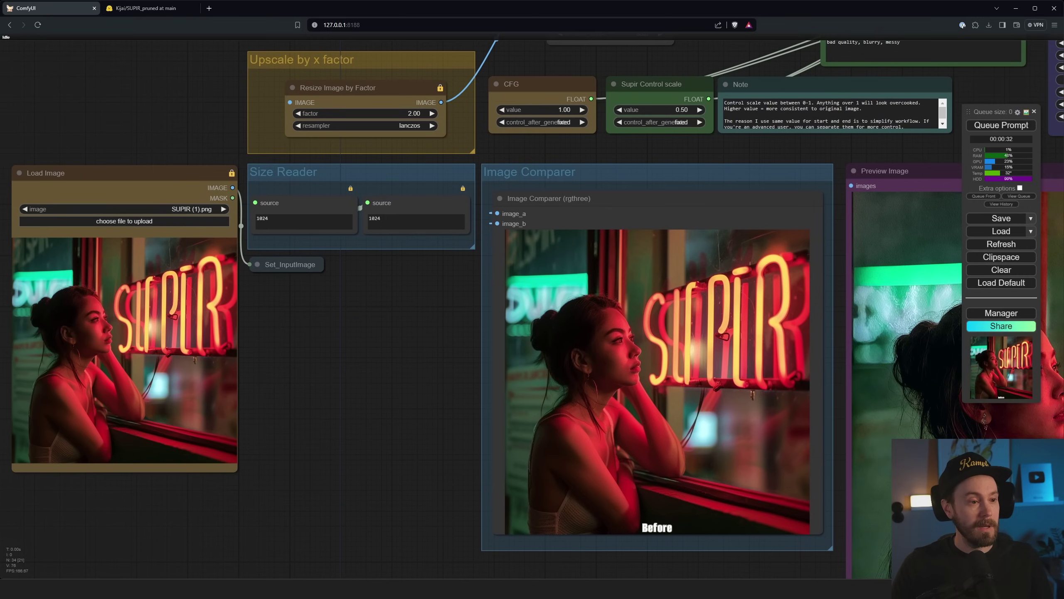
drag(9, 310, 208, 317)
Step: Run the distorted red SUV upscale and return the Supir Control scale to 0.90
scroll(289, 336, up, 8)
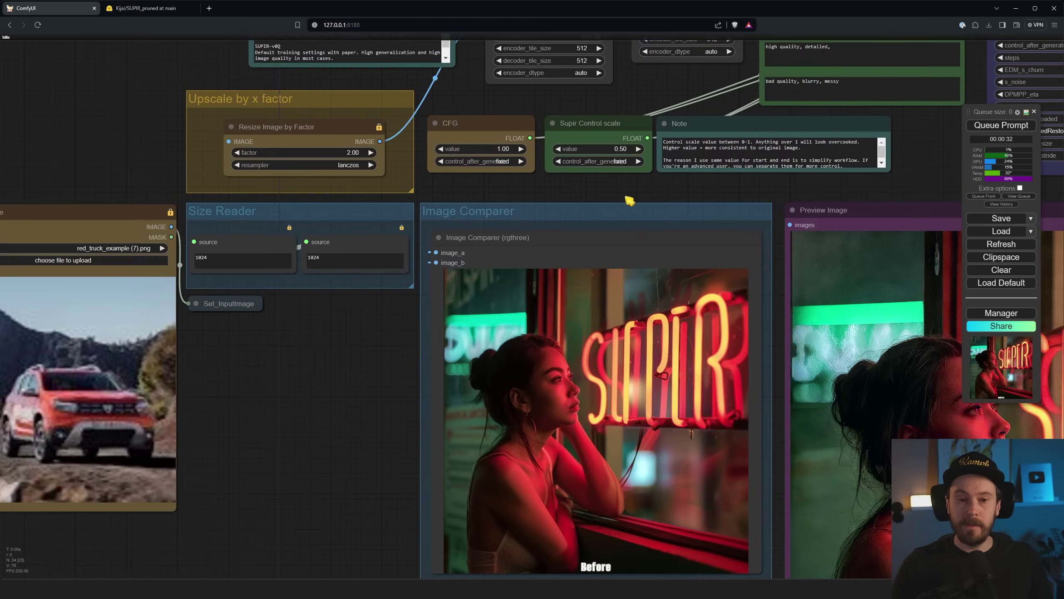
click(485, 203)
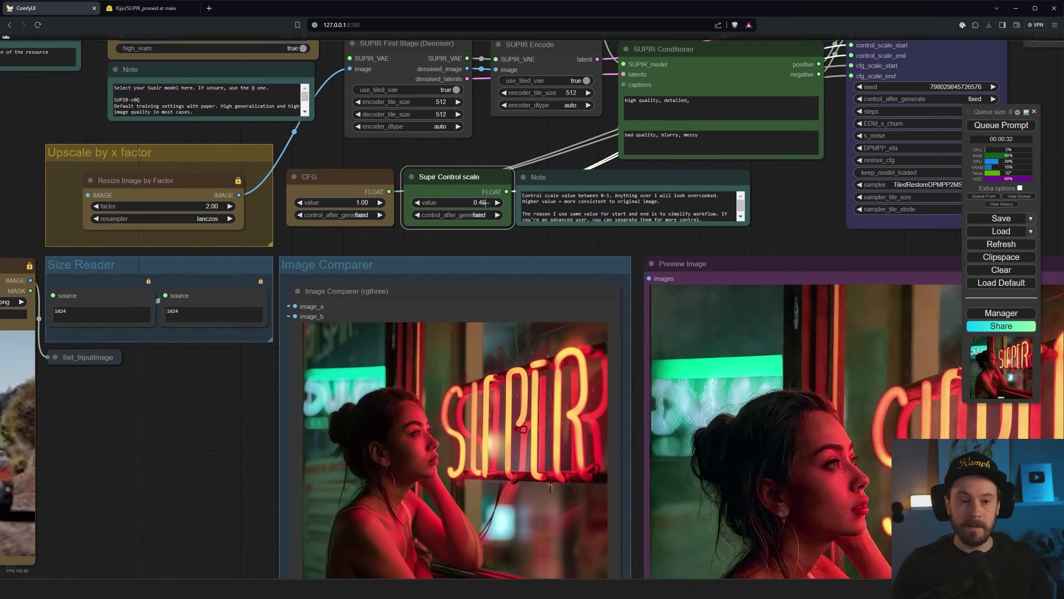
click(485, 202)
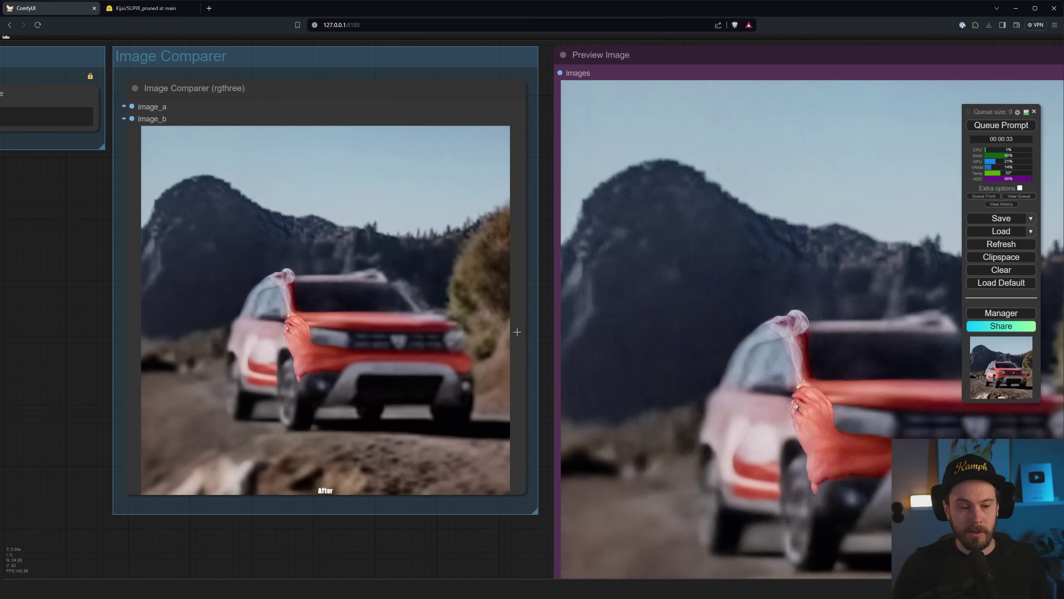
scroll(543, 119, down, 3)
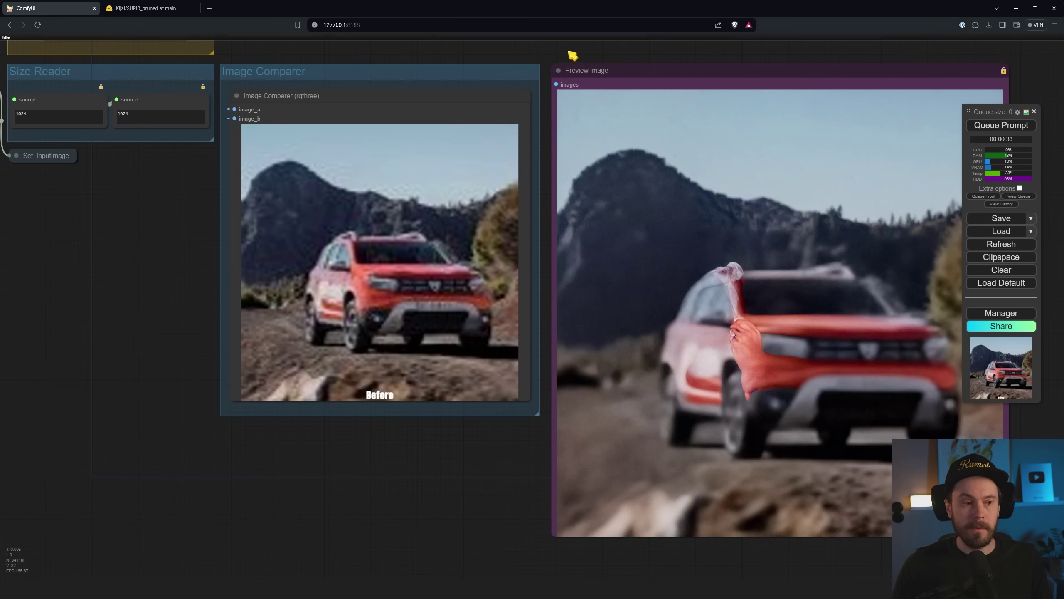
drag(574, 53, 519, 243)
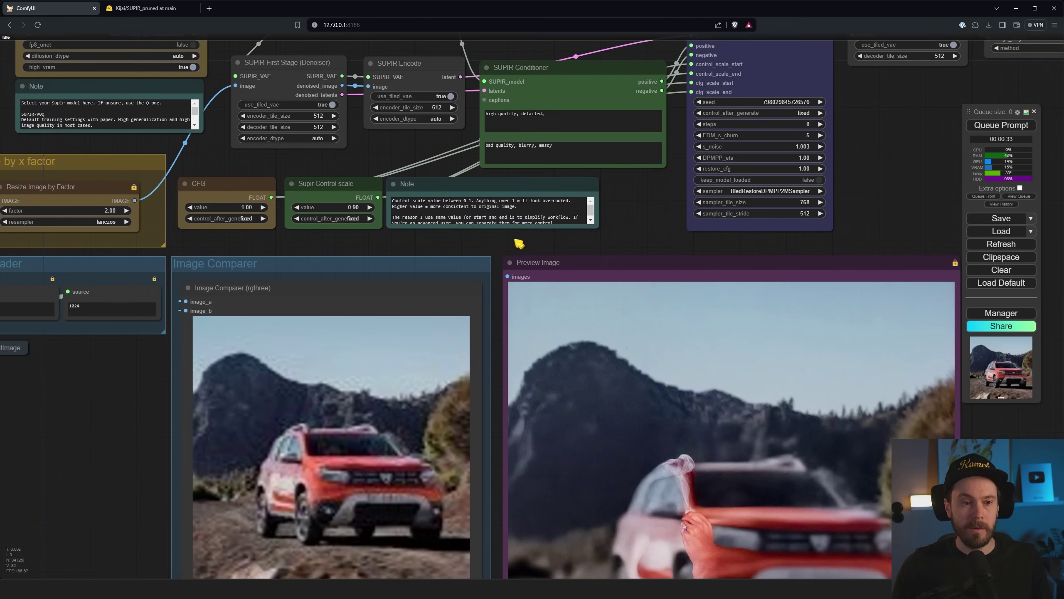
Step: Change the SUPIR Sampler from TiledRestoreDPMPP2MSampler to RestoreDPMPP2MSampler
scroll(338, 185, up, 8)
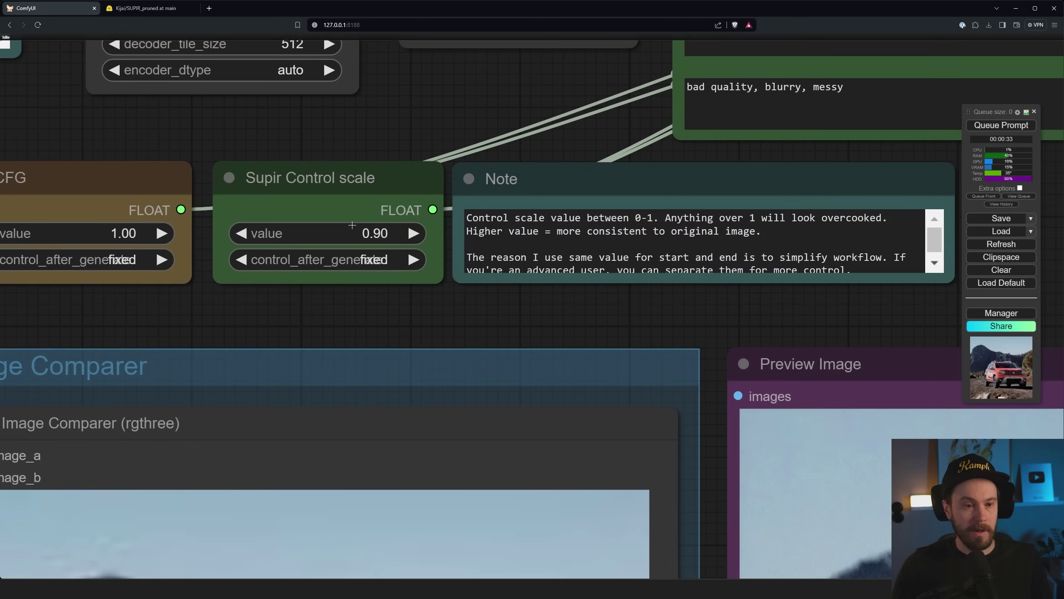
scroll(356, 226, down, 6)
drag(775, 216, 335, 251)
scroll(449, 248, up, 8)
click(443, 241)
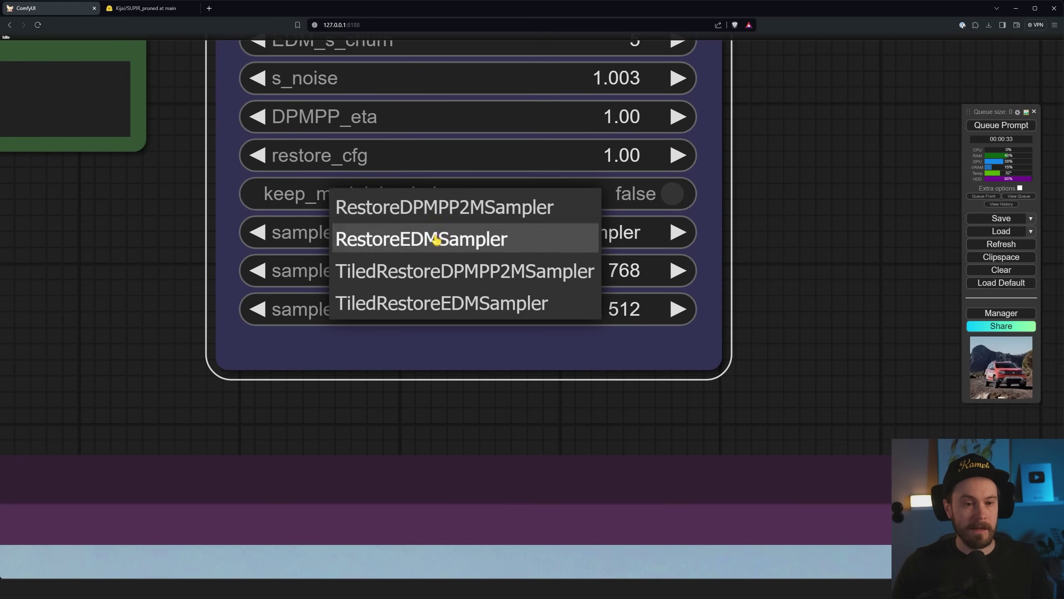
scroll(130, 247, down, 3)
drag(130, 247, 322, 302)
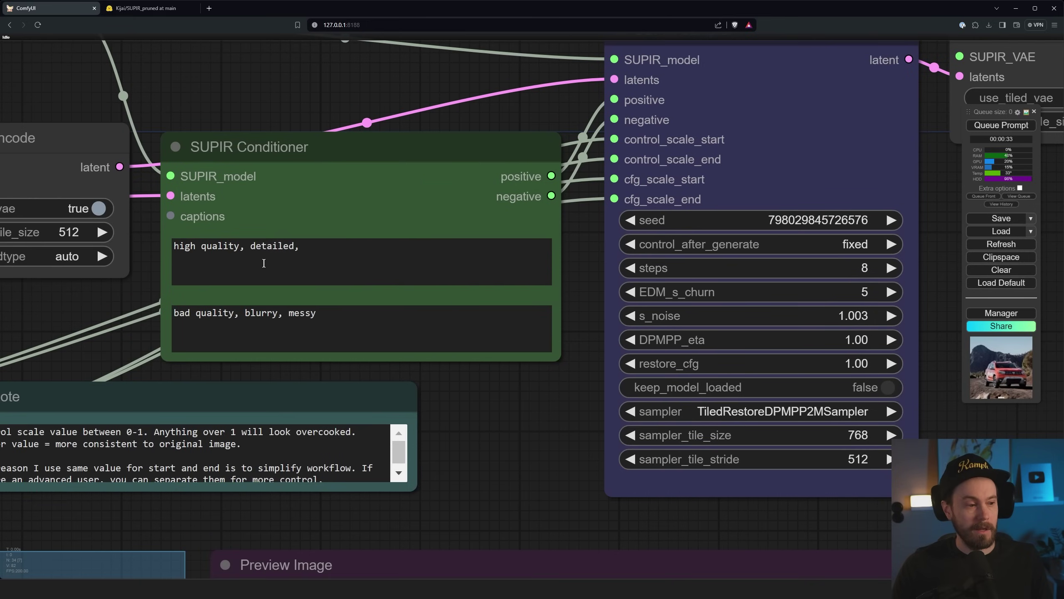
drag(548, 450, 298, 309)
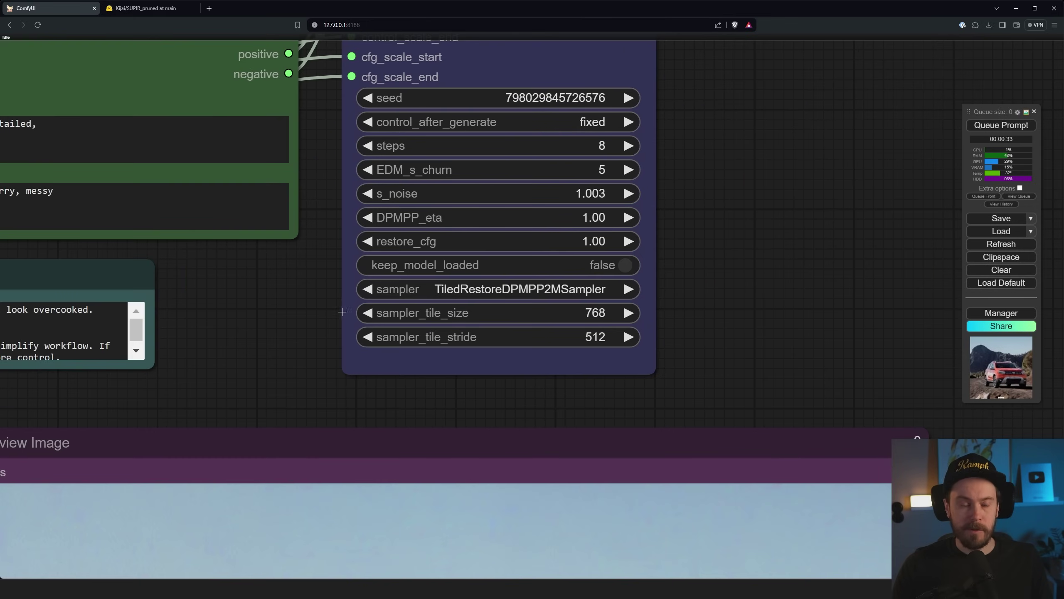
click(521, 296)
click(444, 271)
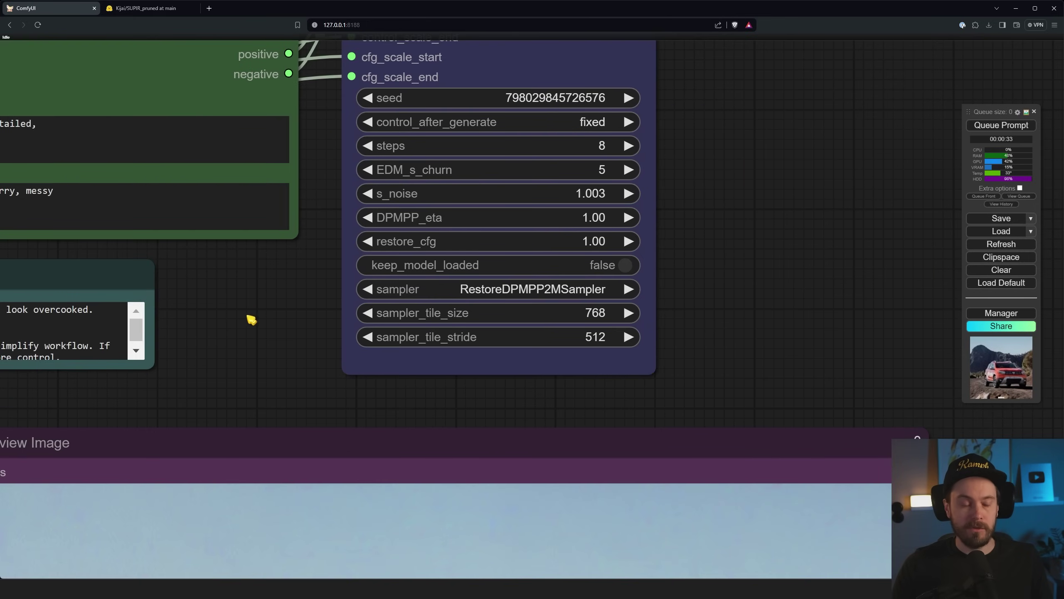
Step: Pan back to centre the Image Comparer showing the smear-free SUV
drag(245, 326, 669, 287)
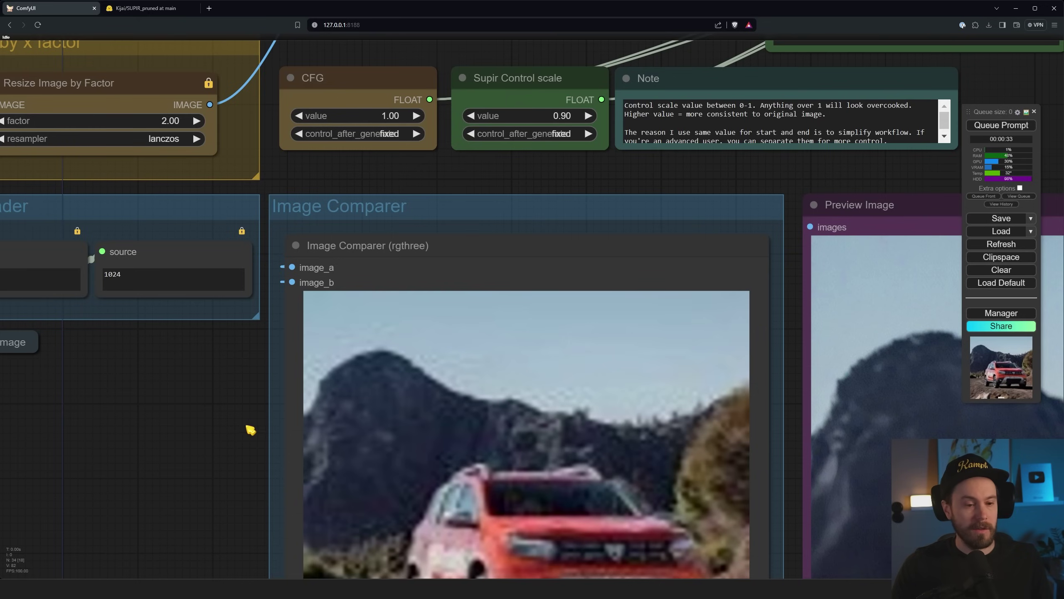
drag(251, 430, 130, 301)
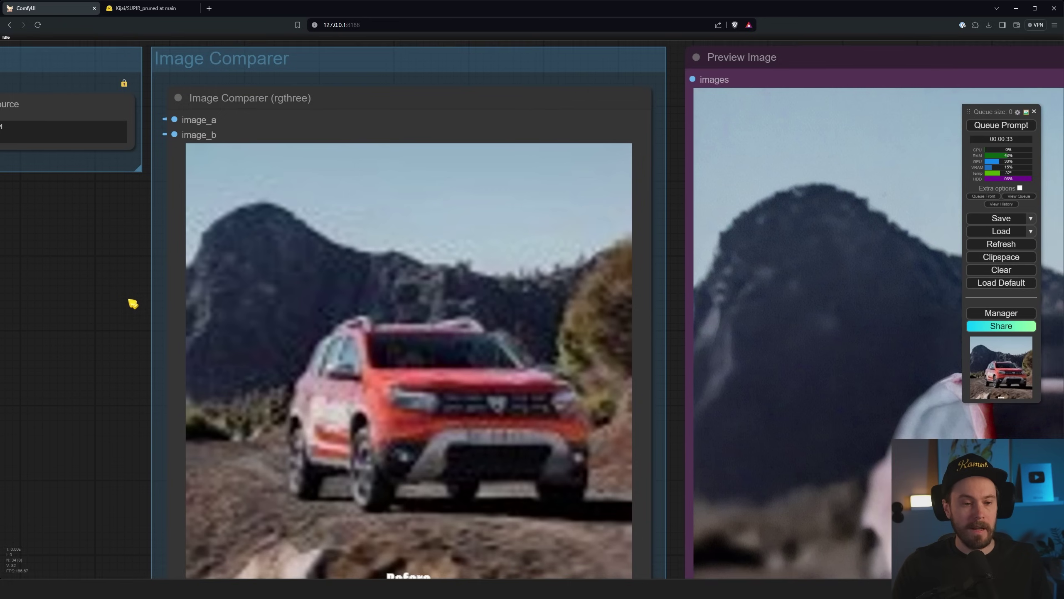
scroll(130, 302, down, 1)
drag(215, 345, 203, 319)
Step: Queue the run, then prefix the positive prompt with 'red car in mountains, '
click(1006, 126)
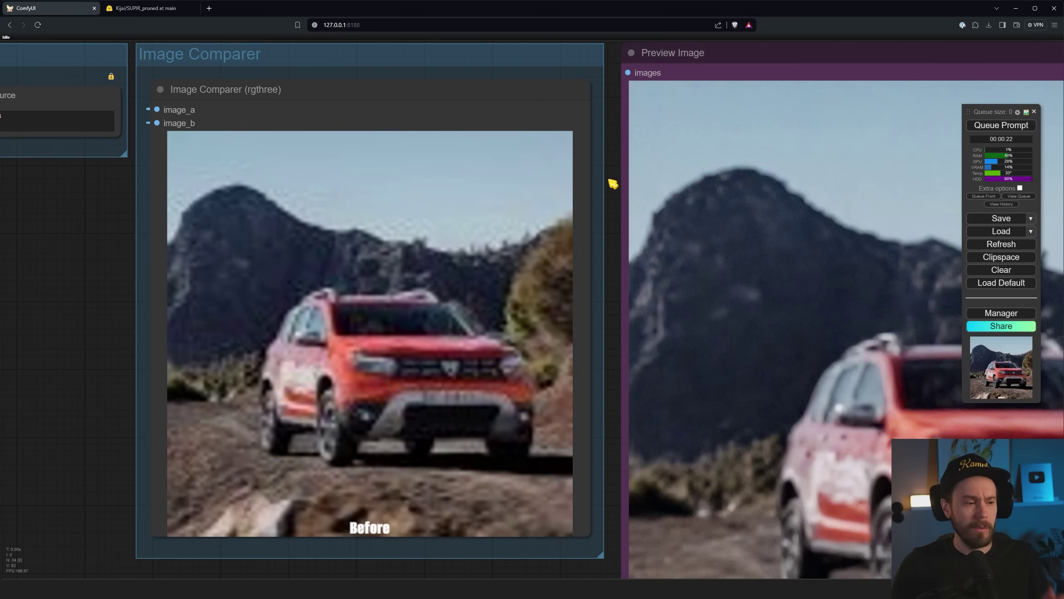
drag(619, 151, 618, 298)
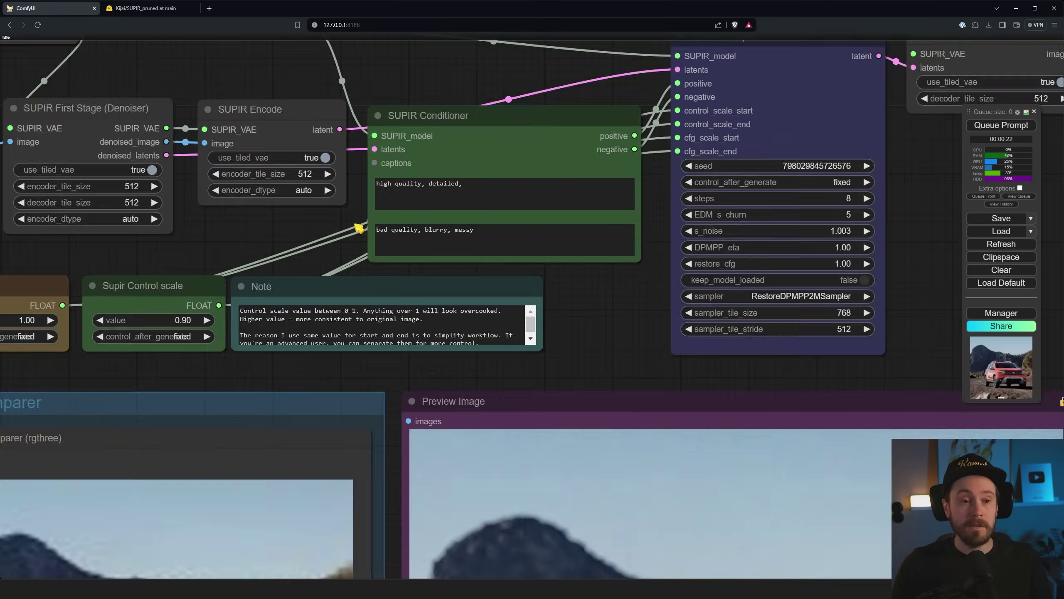
scroll(359, 229, up, 5)
click(243, 243)
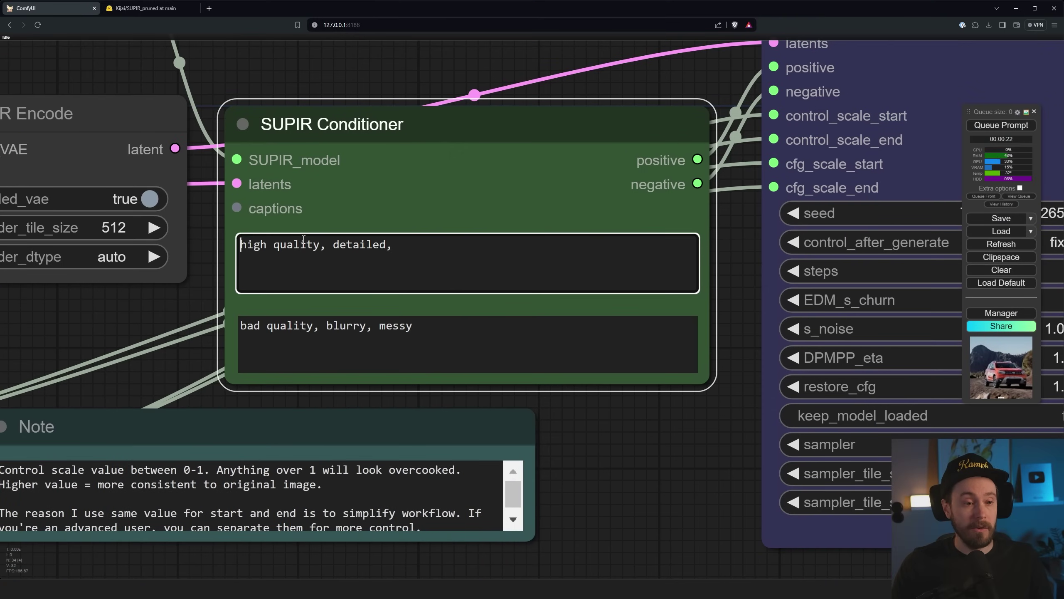
text(red car in mountains,)
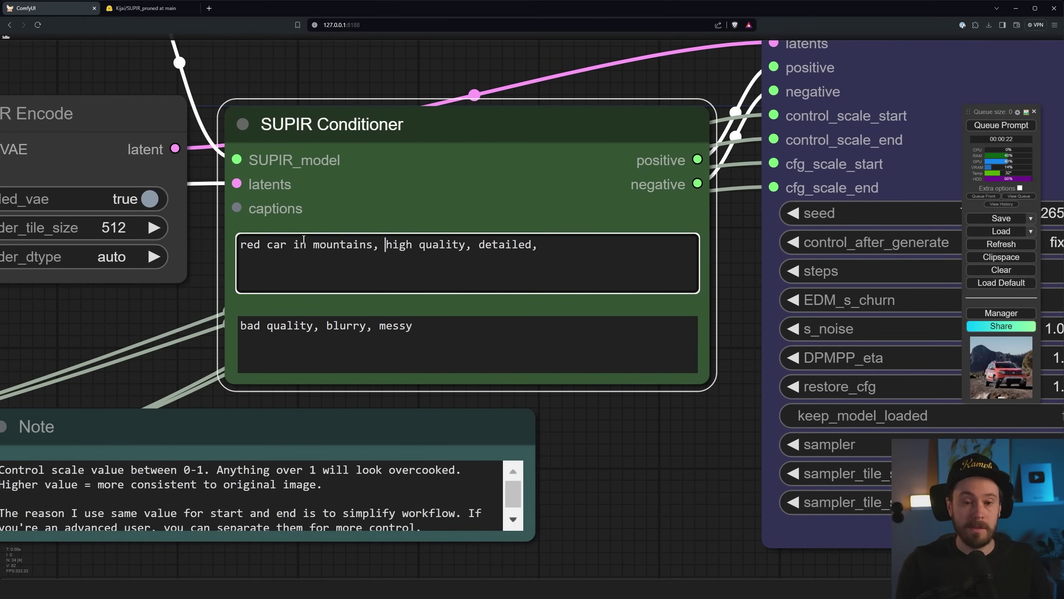
scroll(304, 239, down, 3)
drag(814, 373, 654, 333)
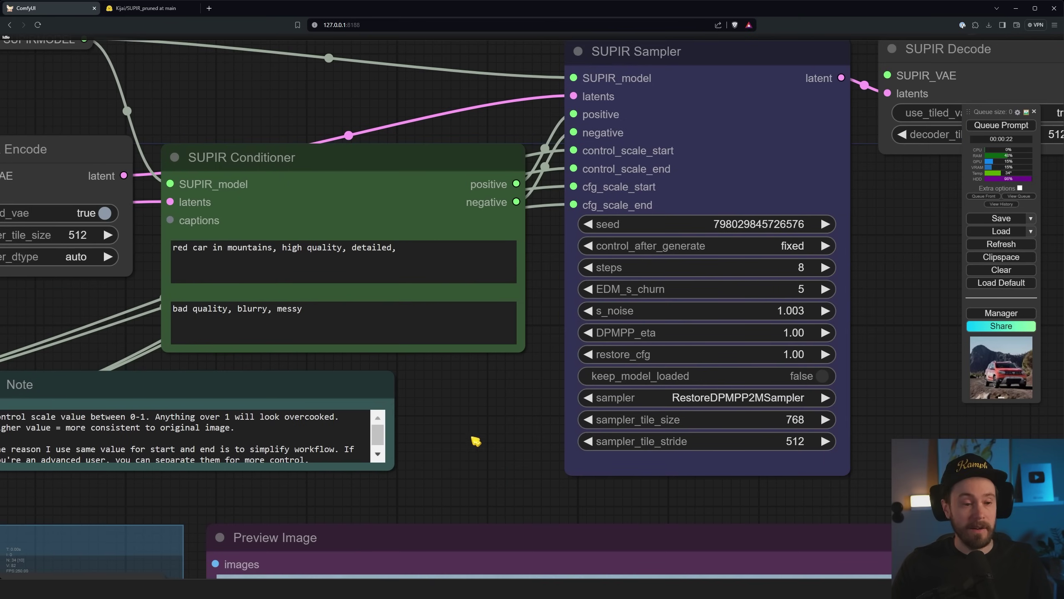
Step: Queue the red-car prompt with Ctrl+Enter and compare the new SUV upscale
drag(187, 502, 518, 253)
scroll(402, 256, down, 4)
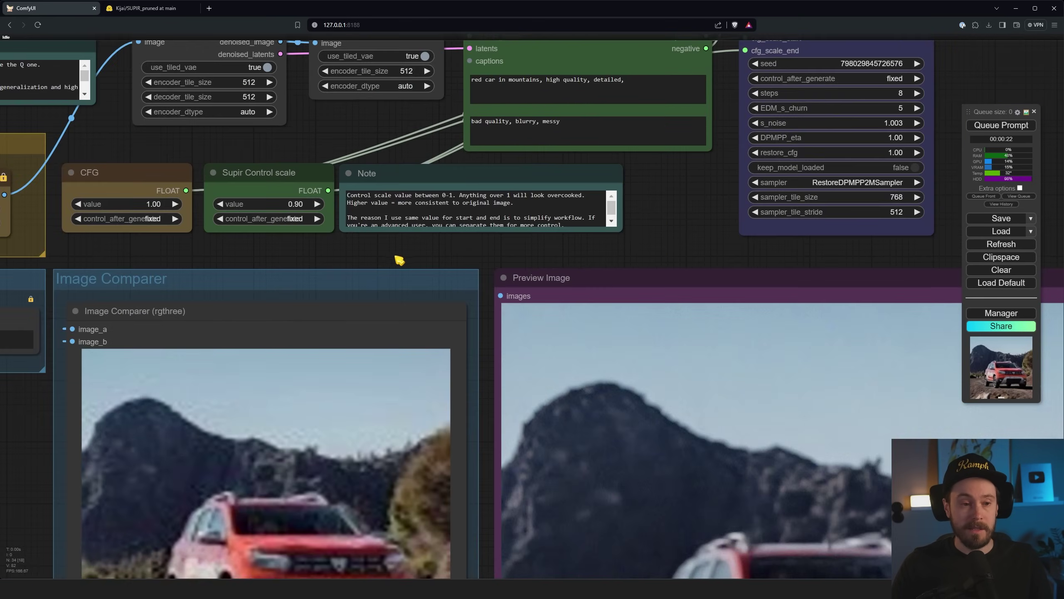
scroll(101, 285, up, 4)
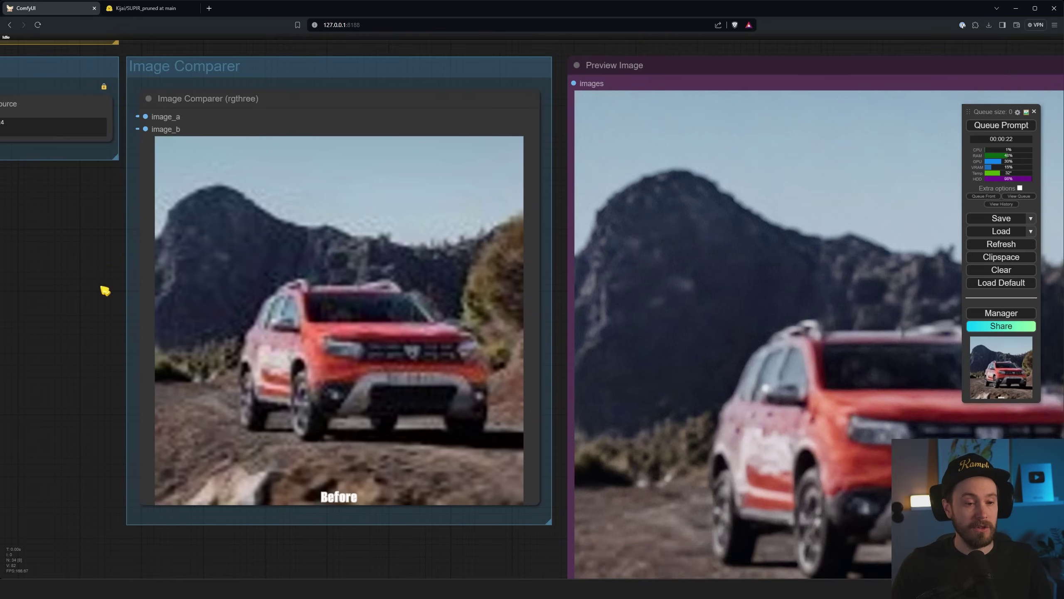
scroll(24, 253, down, 2)
key(ctrl+Return)
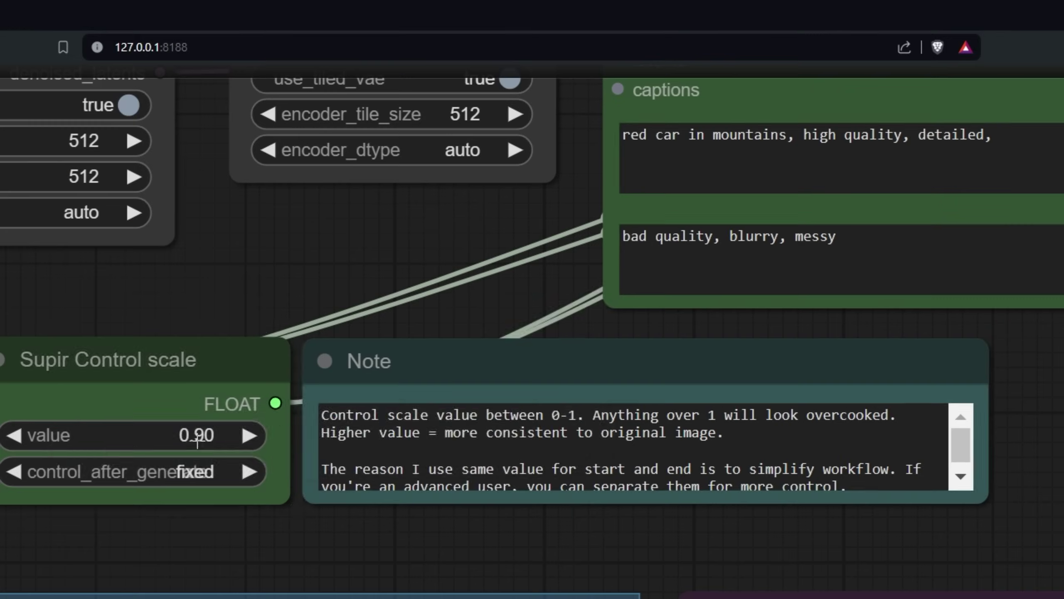
Step: Enter 0.8 as the Supir Control scale and zoom into the comparer to check details
click(378, 219)
text(0.8)
key(Return)
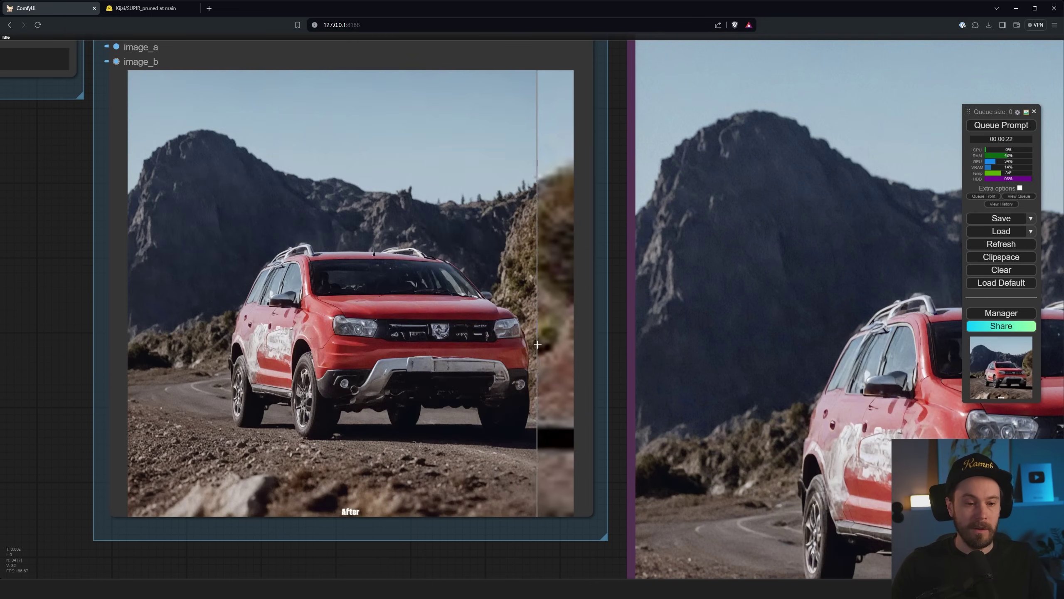
scroll(576, 332, down, 2)
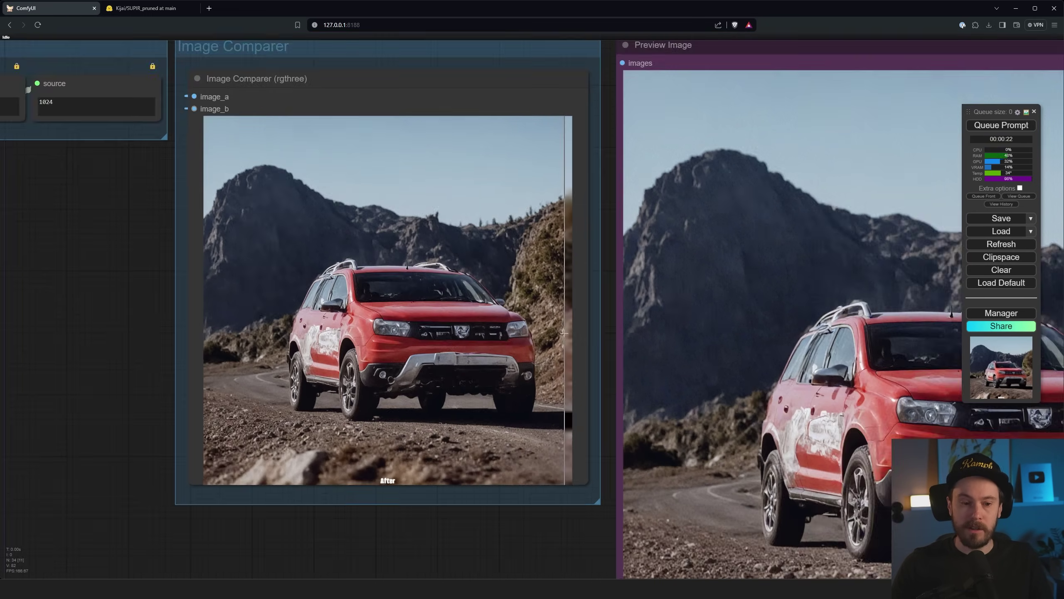
scroll(566, 332, up, 3)
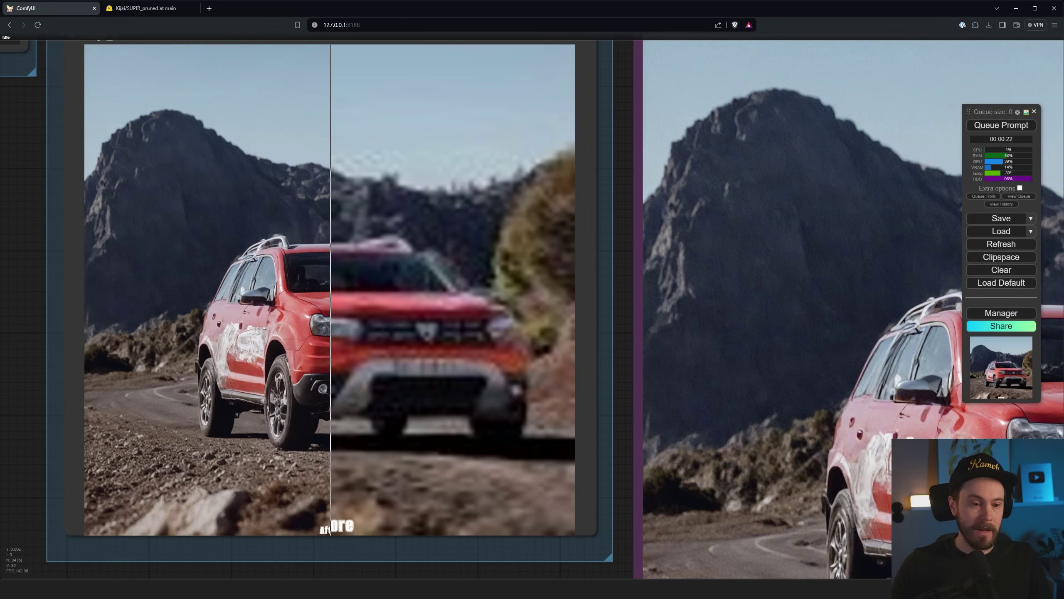
scroll(330, 306, up, 15)
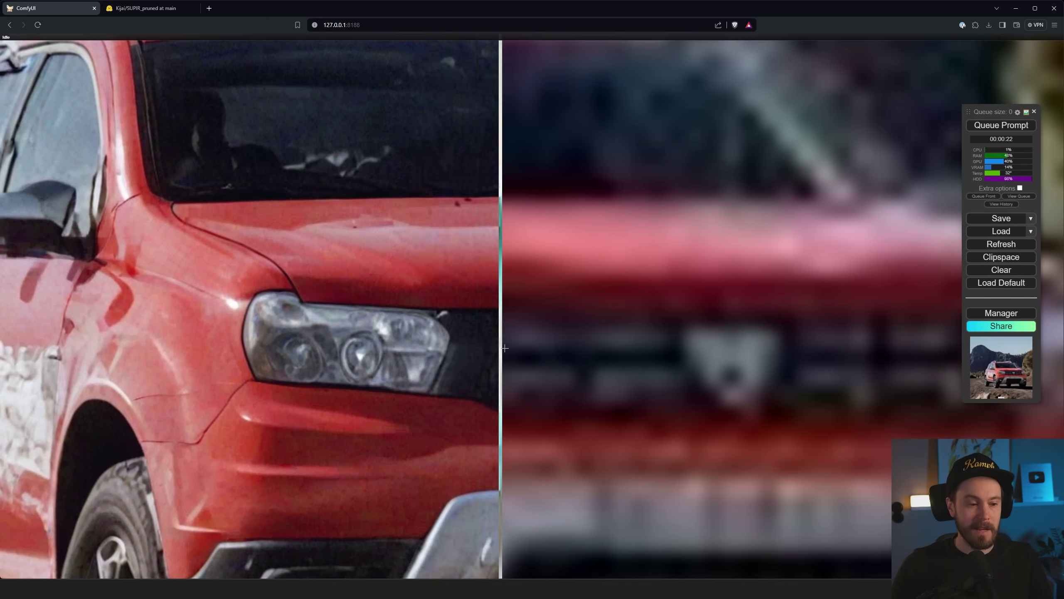
scroll(415, 338, down, 5)
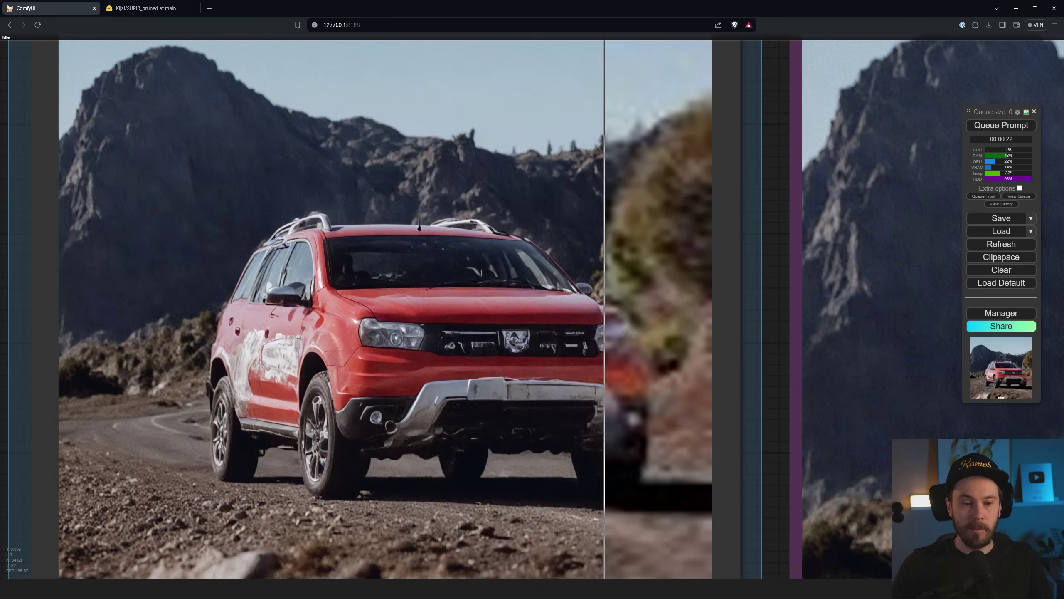
scroll(599, 340, down, 3)
scroll(729, 164, down, 4)
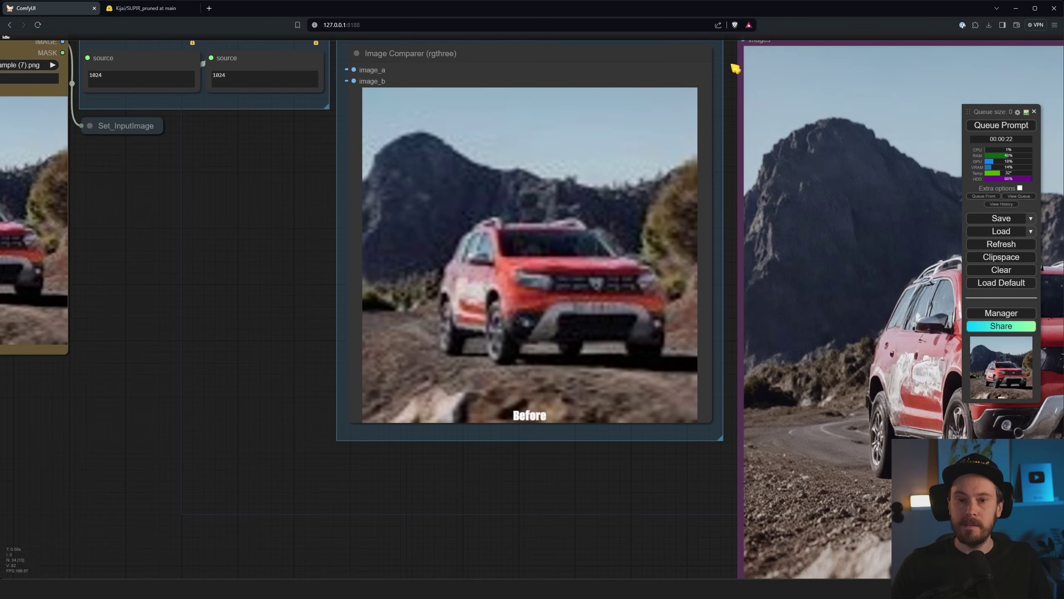
drag(736, 67, 681, 257)
Step: Set the Supir Control scale to 0.70, queue the run, and zoom onto the comparer
click(497, 147)
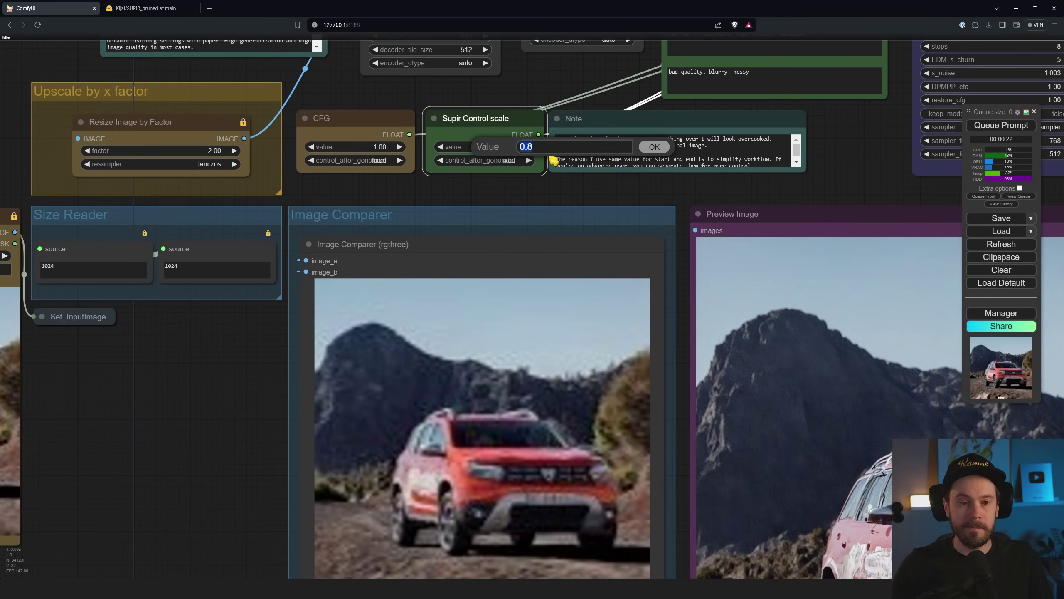
text(0.7)
key(Return)
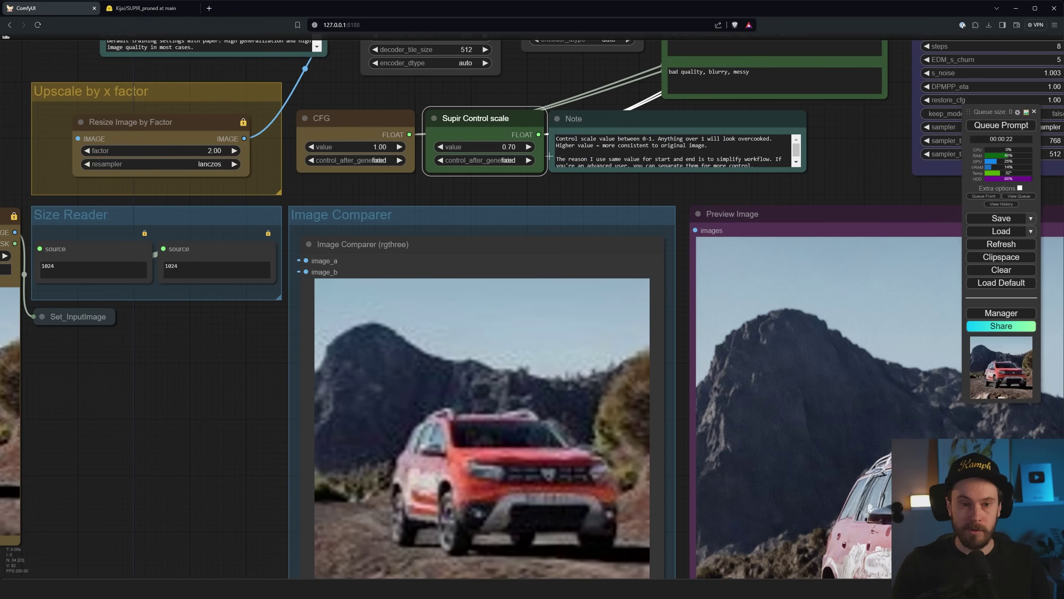
click(999, 127)
drag(243, 431, 244, 313)
scroll(627, 370, up, 3)
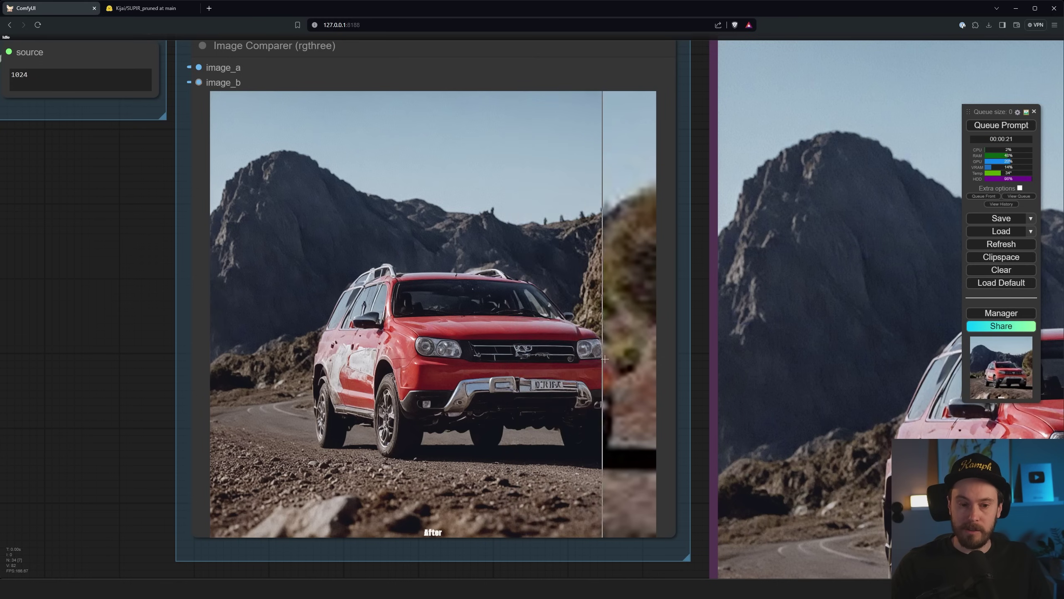
scroll(645, 292, down, 4)
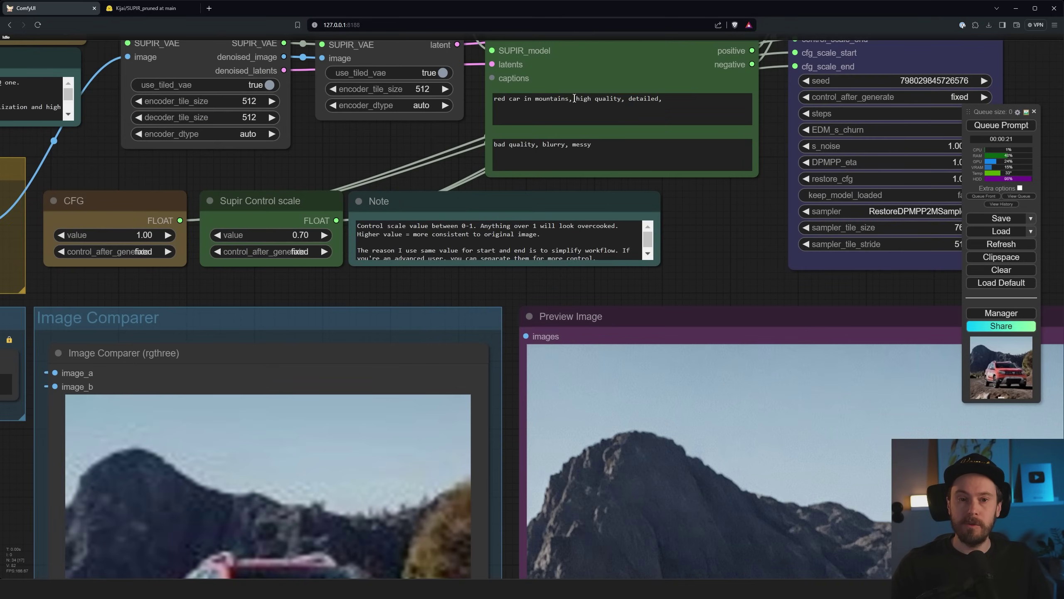
drag(574, 97, 526, 99)
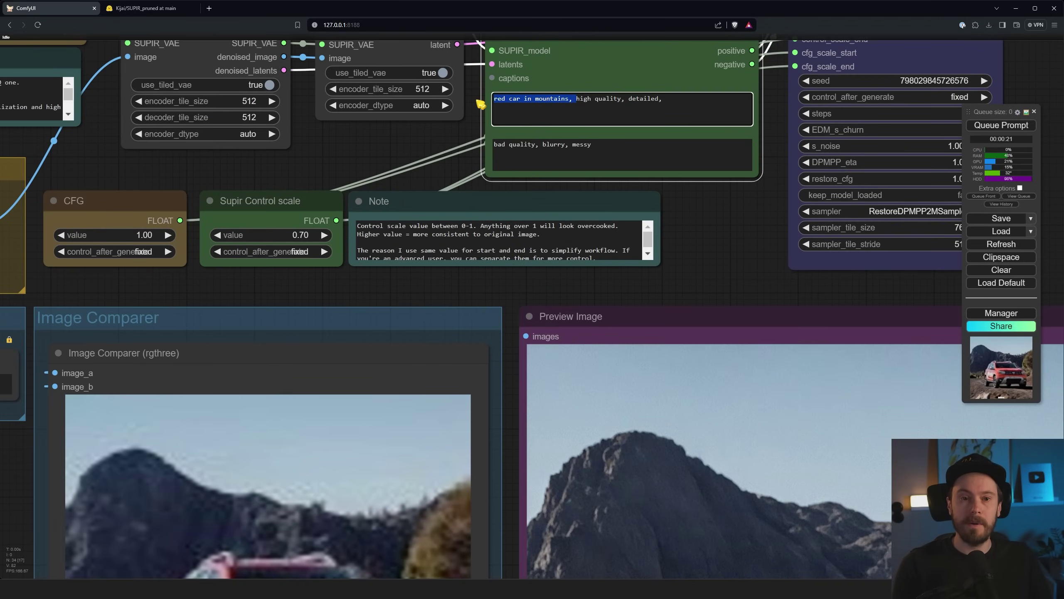
drag(284, 298, 569, 82)
scroll(240, 387, down, 2)
scroll(287, 325, up, 2)
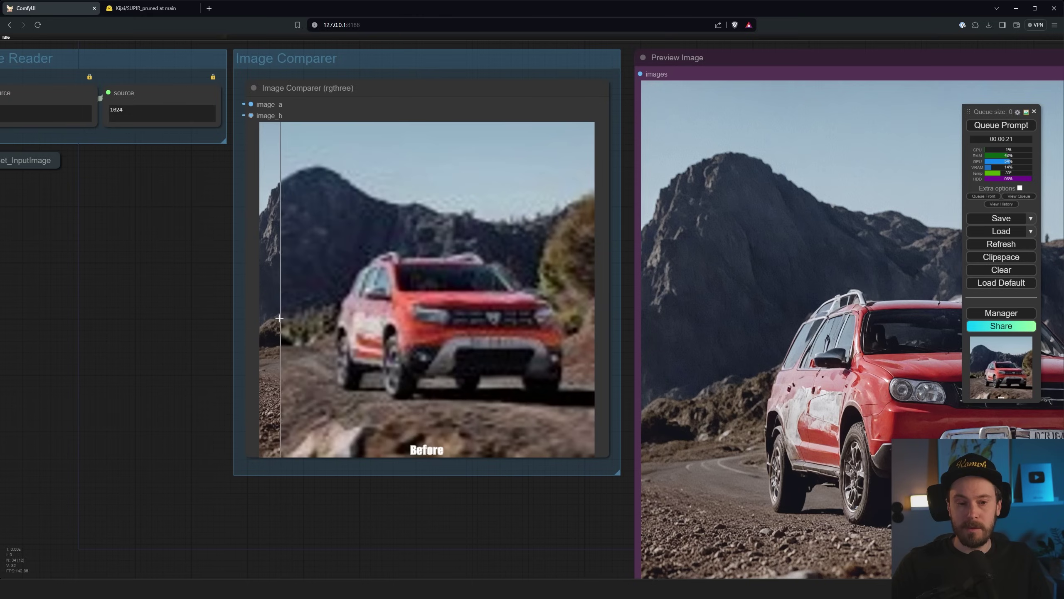
click(994, 126)
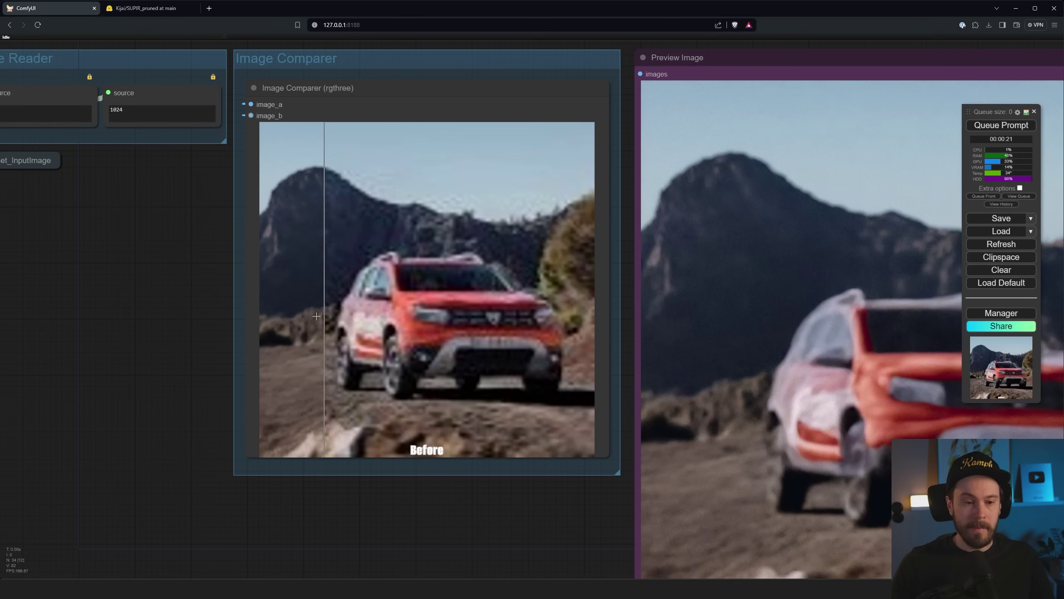
scroll(495, 326, up, 2)
scroll(495, 326, up, 5)
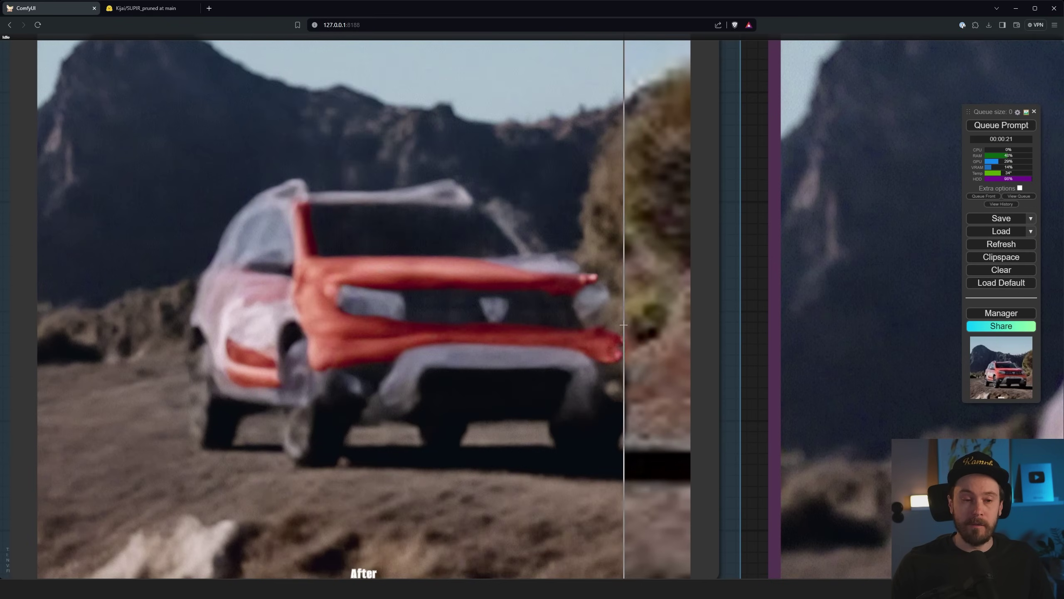
scroll(654, 329, down, 2)
scroll(677, 312, up, 2)
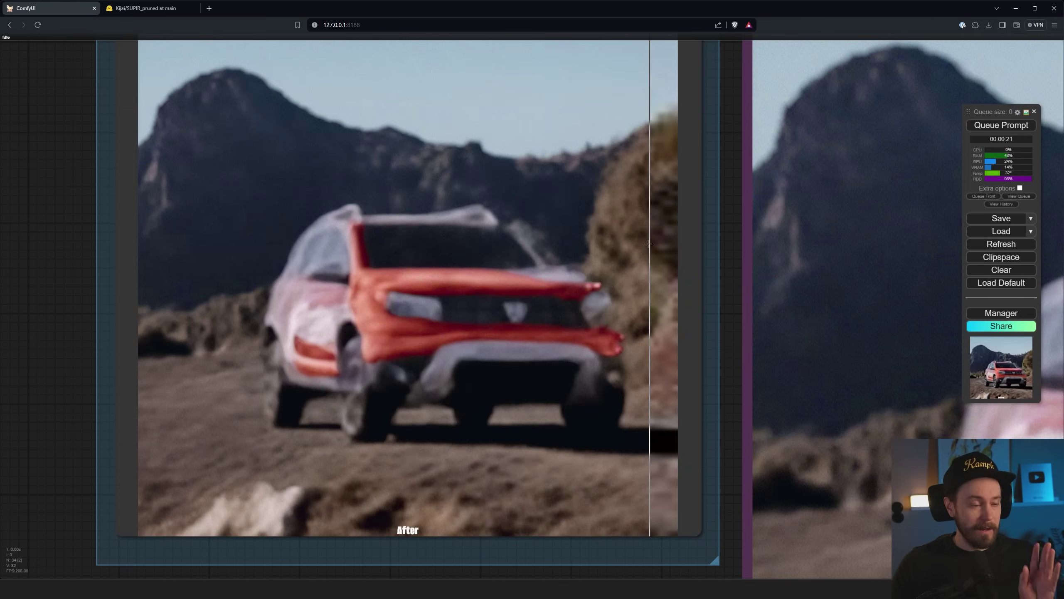
Step: Queue another run at 0.65 control scale and inspect the sharper SUV in the comparer
scroll(621, 240, down, 2)
scroll(620, 240, down, 3)
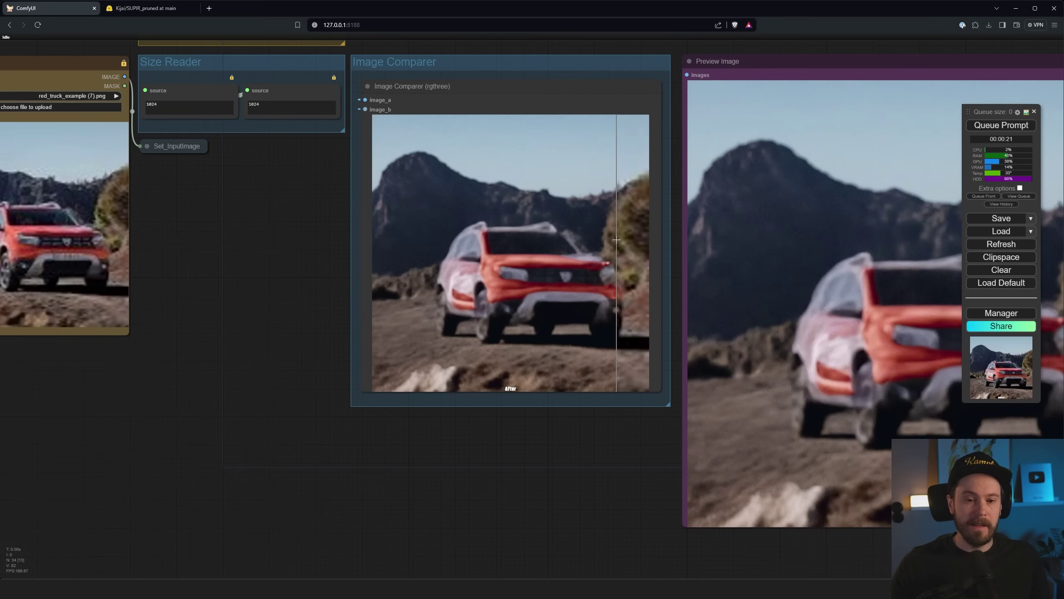
drag(620, 240, 508, 478)
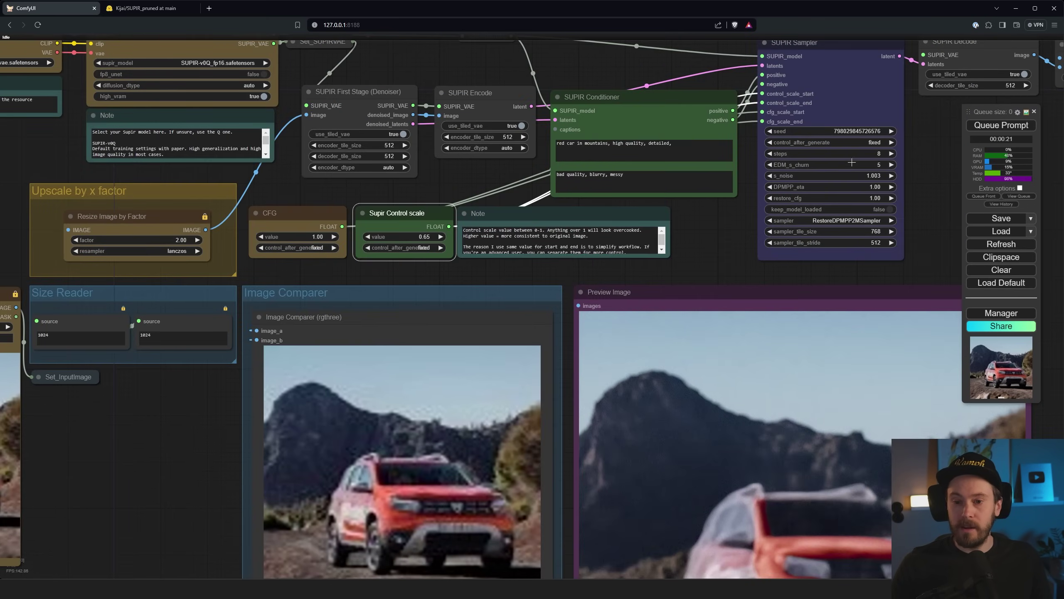
click(998, 126)
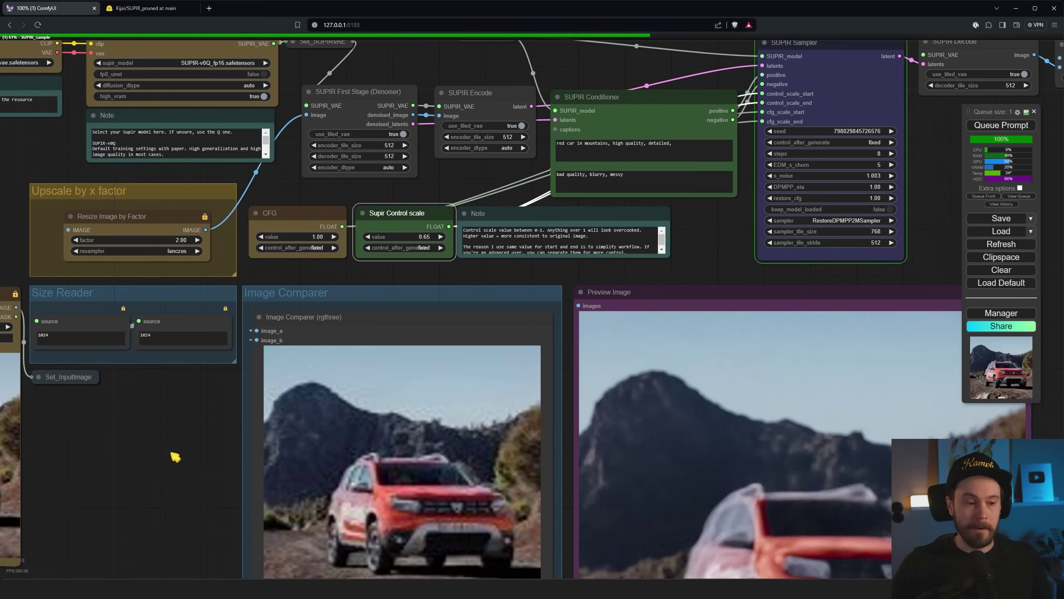
drag(173, 466, 98, 288)
scroll(178, 360, up, 1)
scroll(178, 359, up, 2)
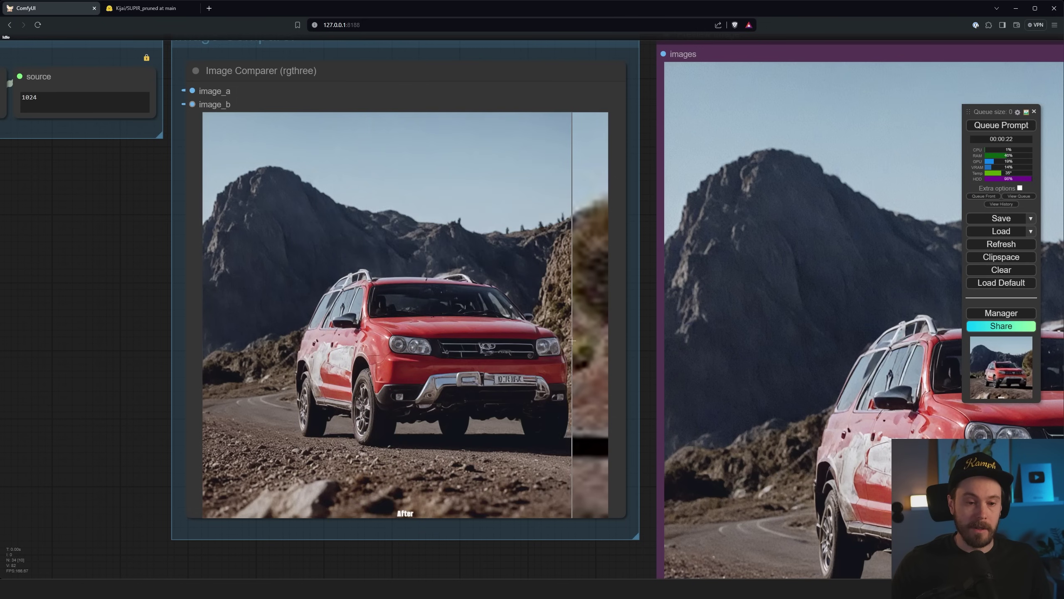
scroll(574, 337, down, 6)
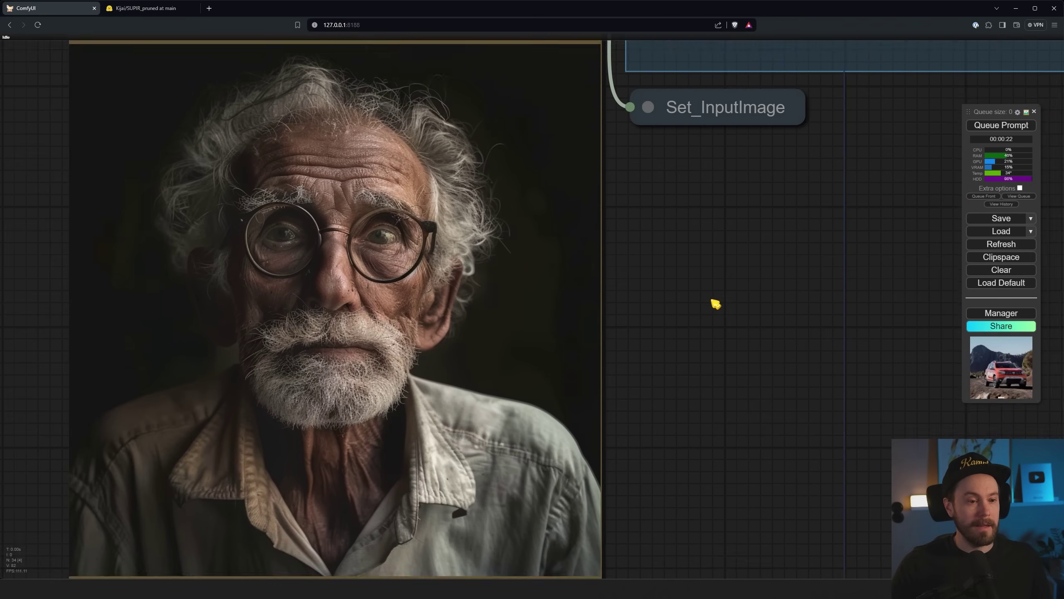
Step: Start the positive prompt with 'elderly man, cinematic photo' before 'high quality, detailed'
scroll(738, 310, down, 1)
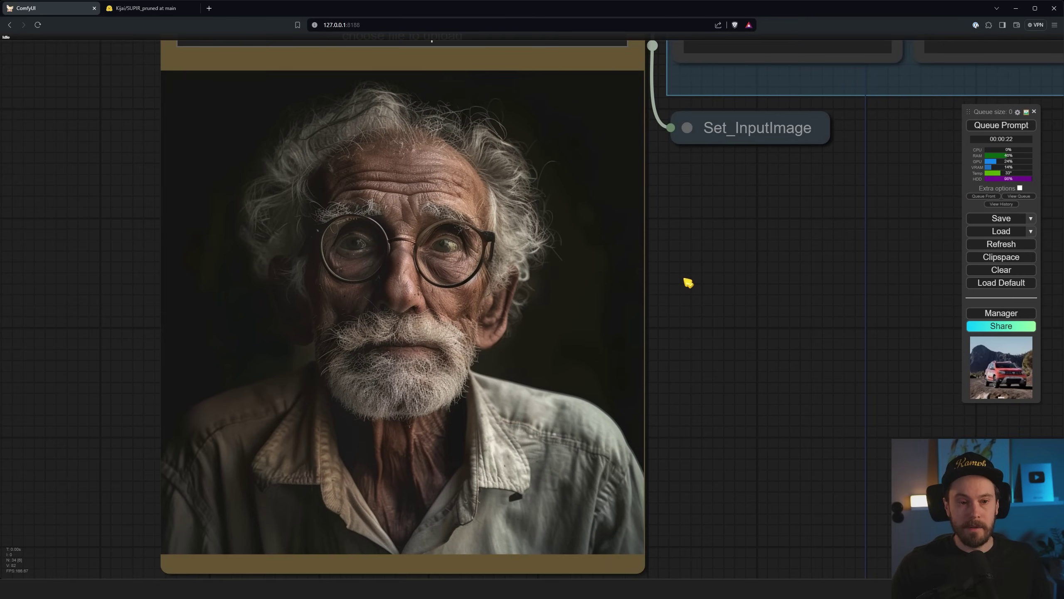
scroll(519, 230, up, 5)
scroll(483, 231, down, 5)
scroll(527, 309, down, 8)
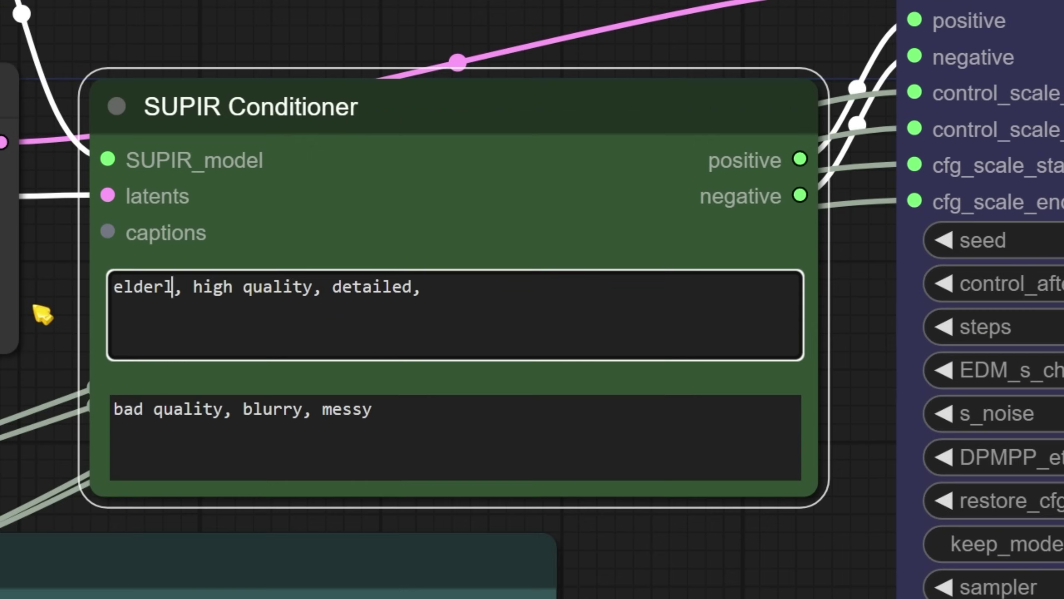
text(ematic photo)
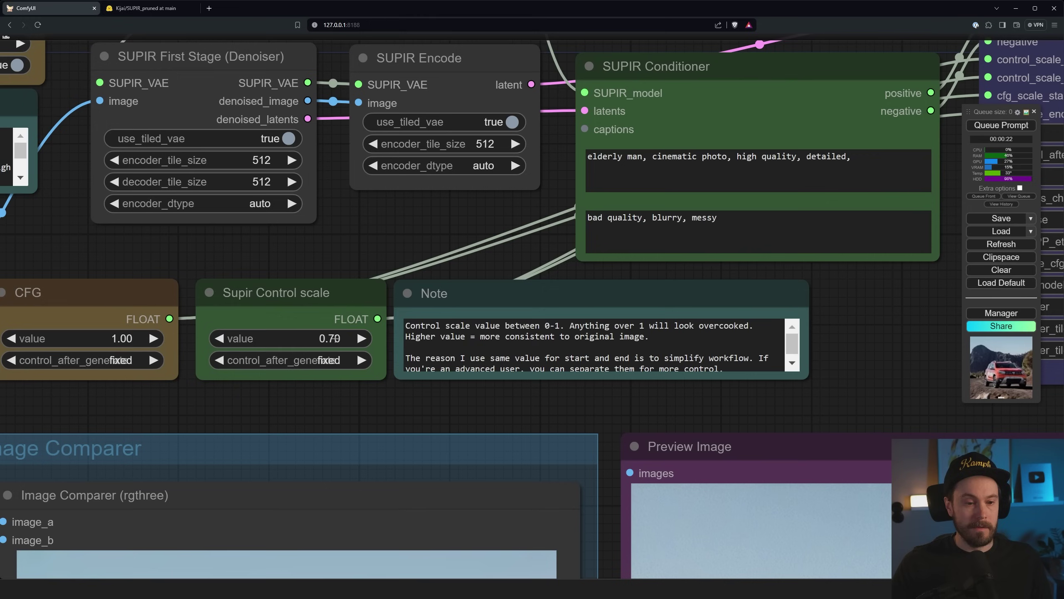
Step: Set the Supir Control scale to 0.9 and the sampler to TiledRestoreDPMPP2MSampler
click(336, 339)
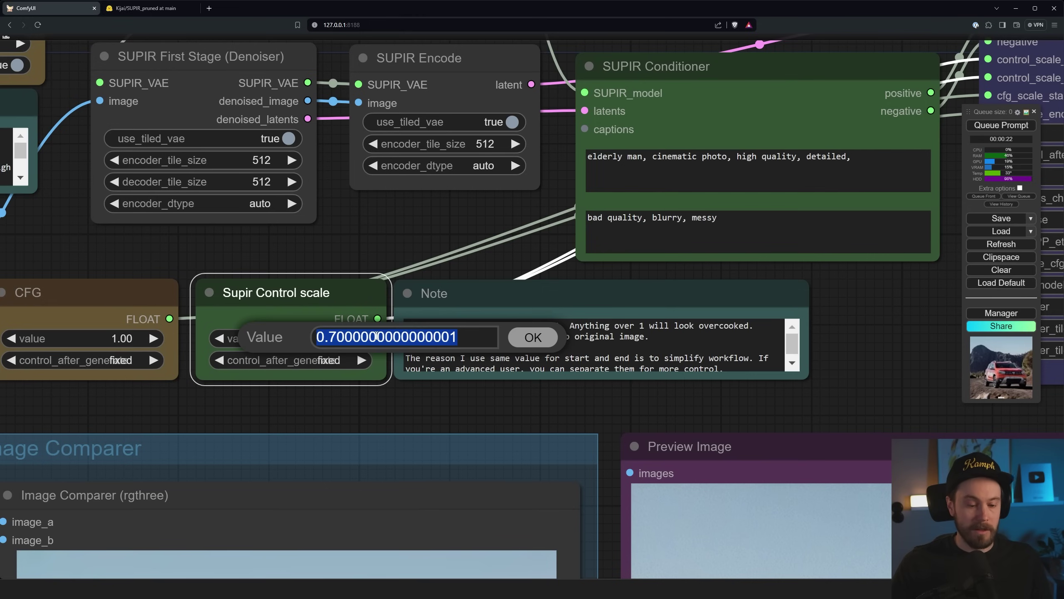
text(0.9)
key(Return)
click(785, 291)
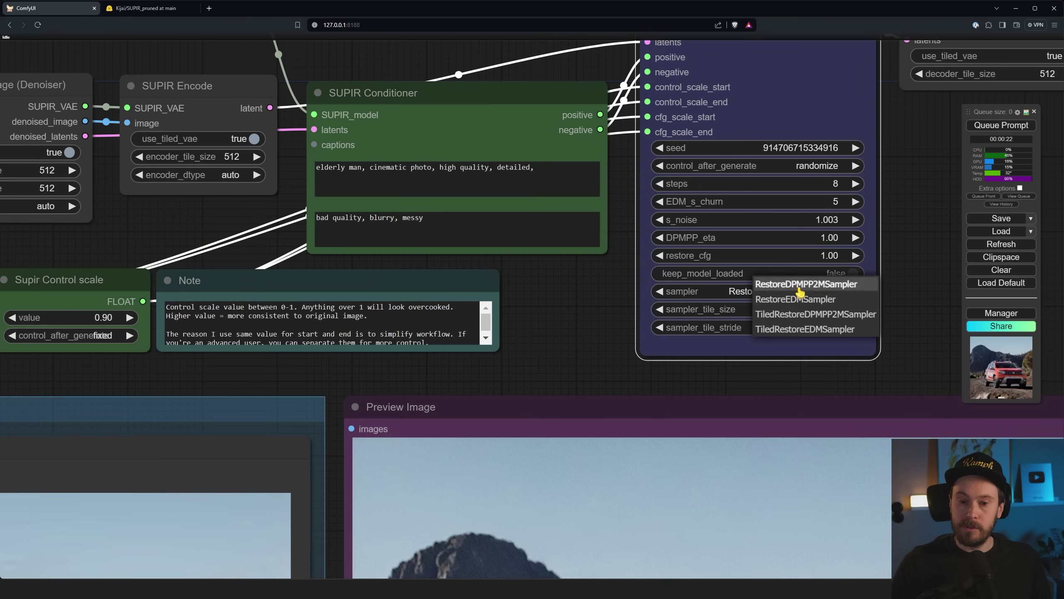
click(815, 313)
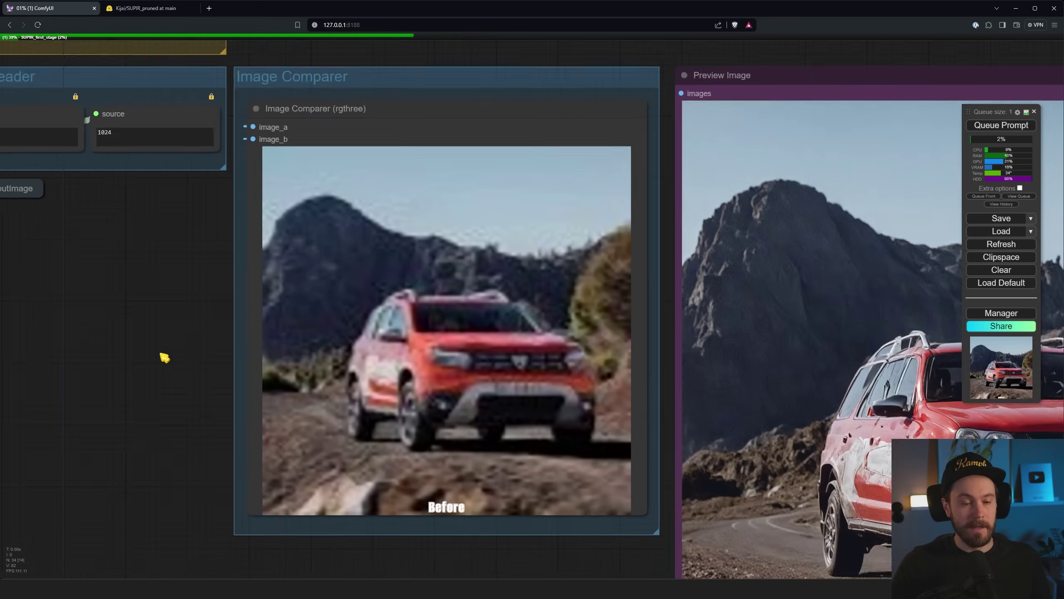
Step: Zoom and pan to view the finished elderly-man portrait in the comparer and preview
scroll(164, 357, up, 1)
drag(164, 358, 82, 331)
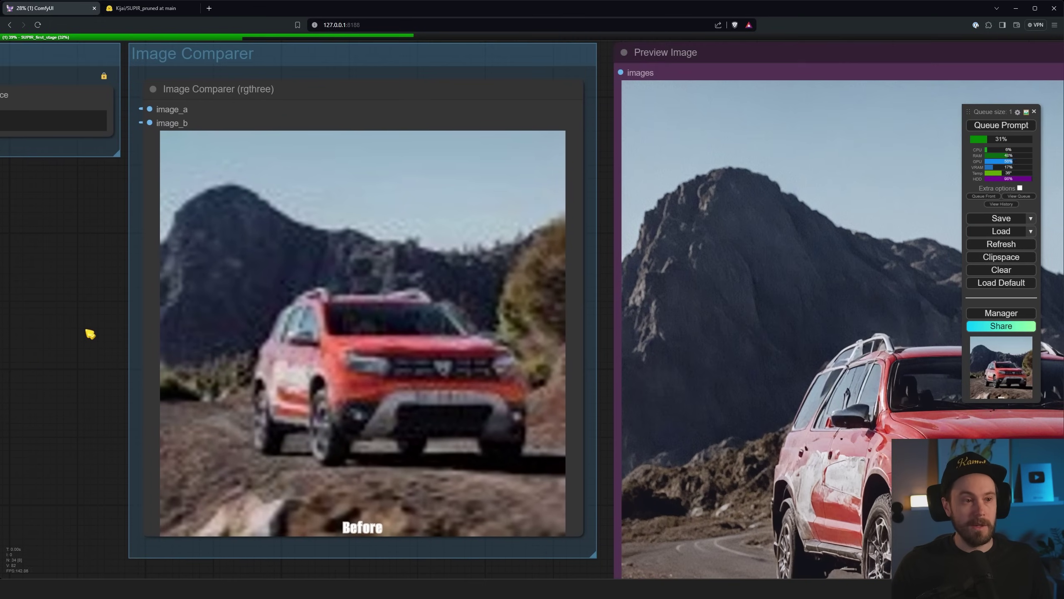
scroll(84, 332, up, 1)
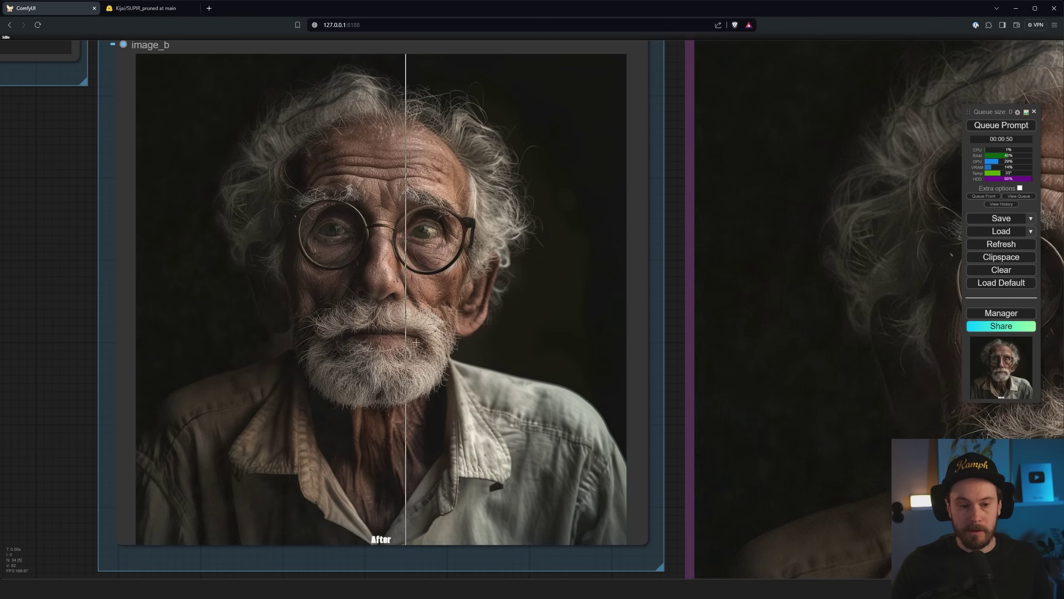
scroll(239, 336, down, 3)
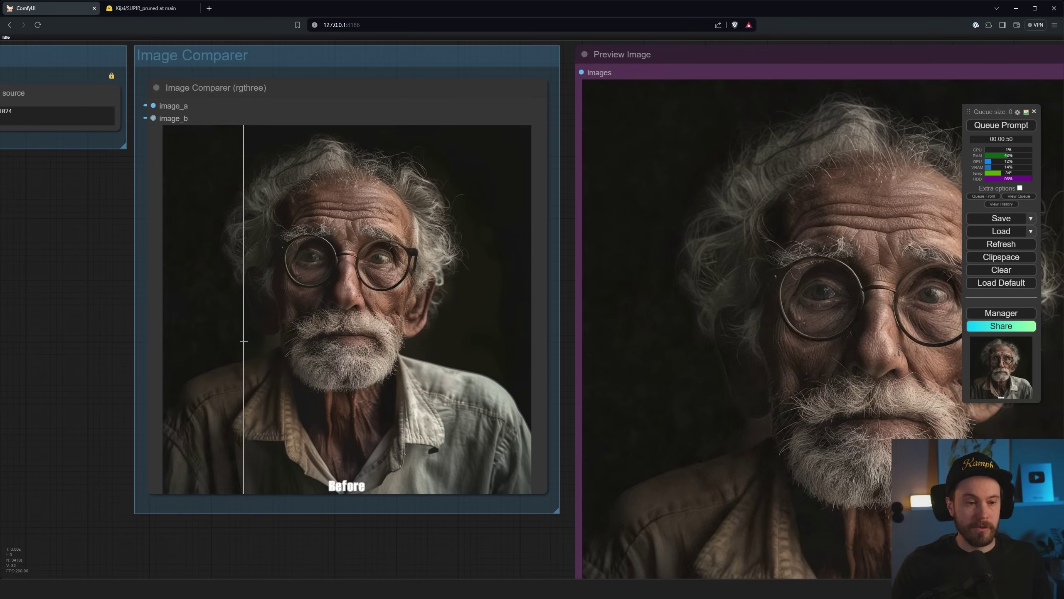
drag(87, 239, 322, 384)
Step: Set the Resize Image by Factor upscale factor to 4.00
click(321, 157)
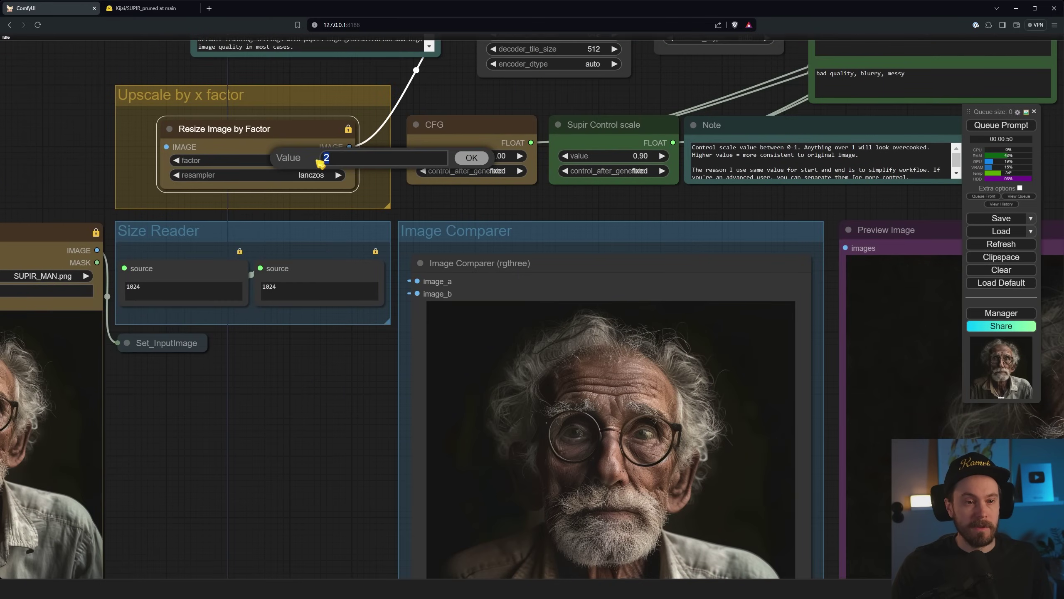
text(4)
key(Return)
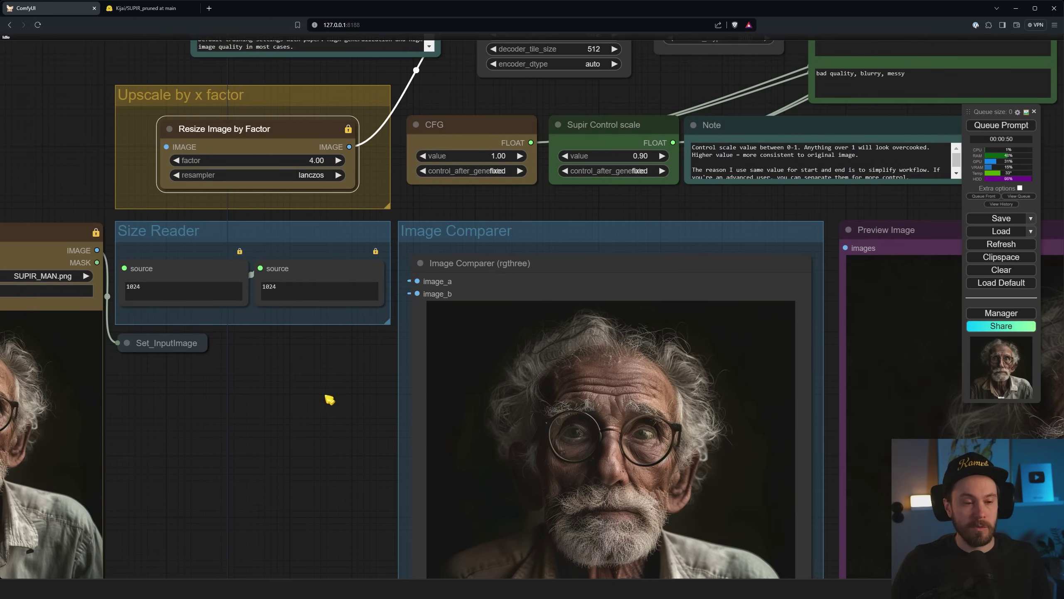
Step: Queue the workflow to produce the 4x portrait upscale and watch the Image Comparer
drag(340, 463, 251, 311)
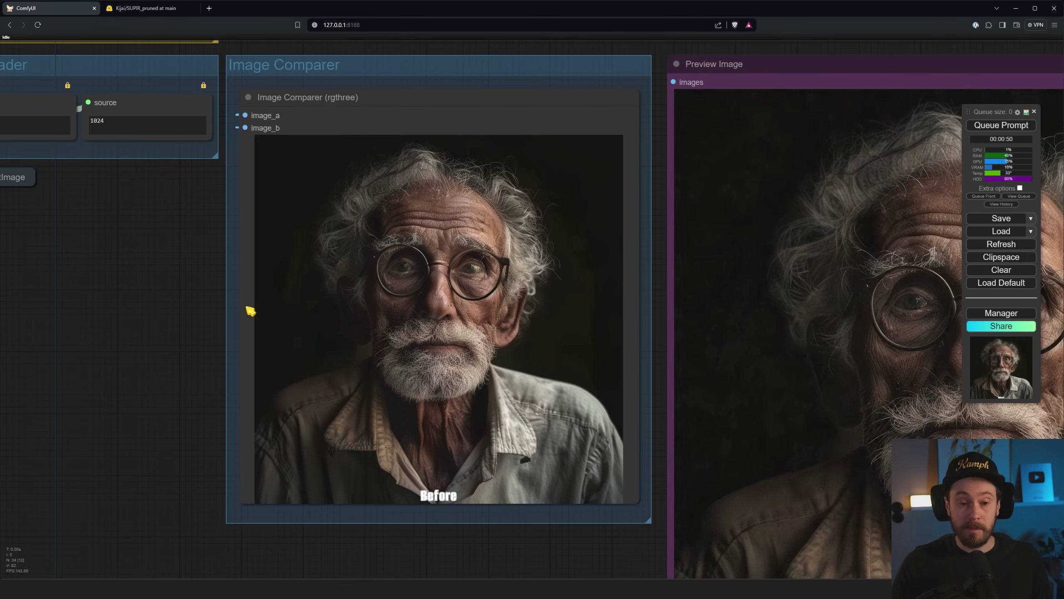
click(1002, 127)
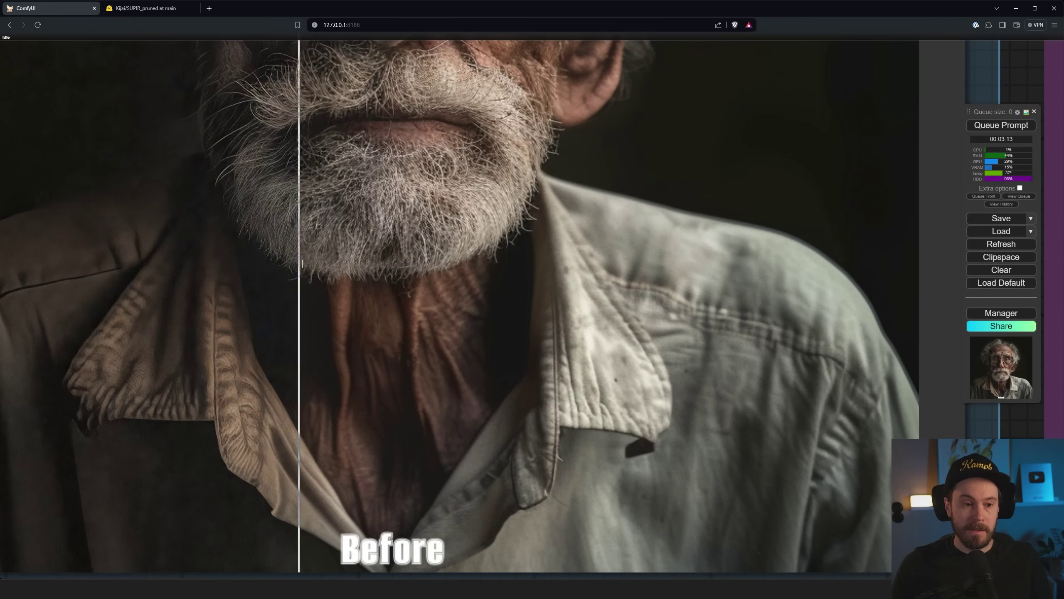
scroll(422, 268, up, 8)
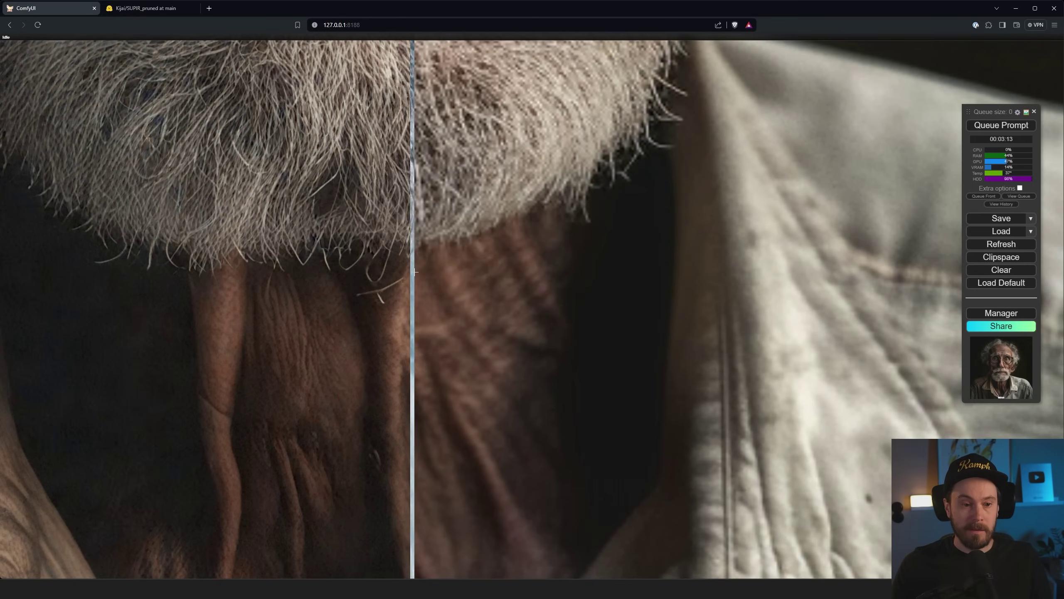
scroll(341, 264, down, 2)
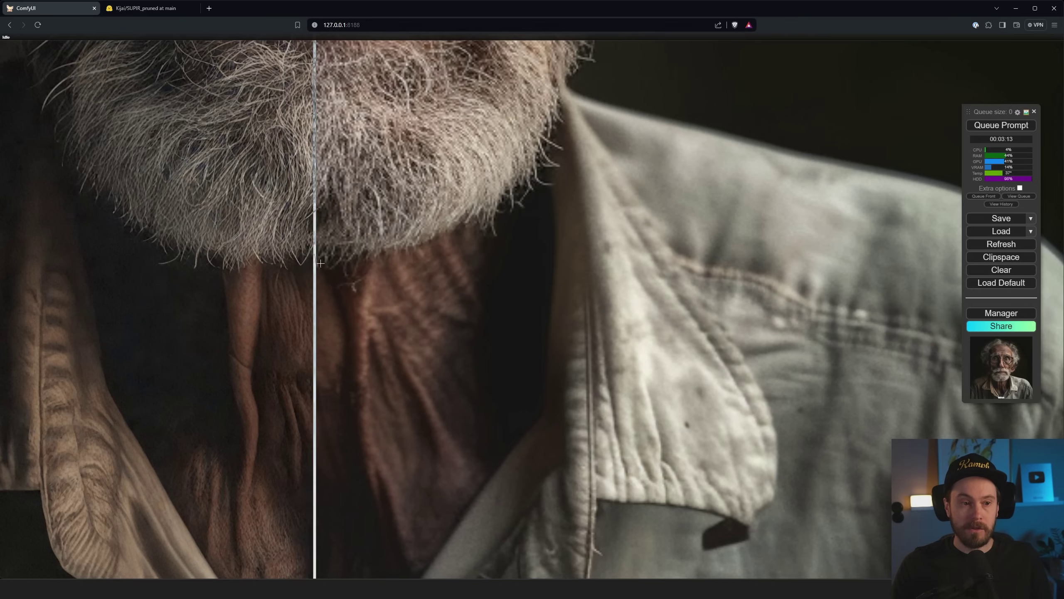
scroll(226, 260, up, 3)
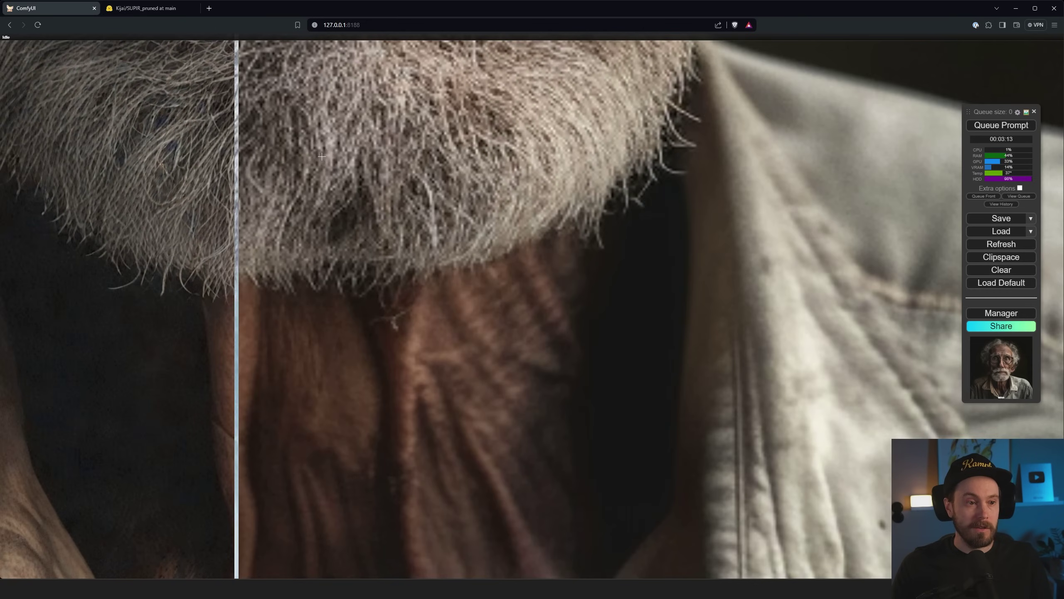
scroll(373, 166, down, 4)
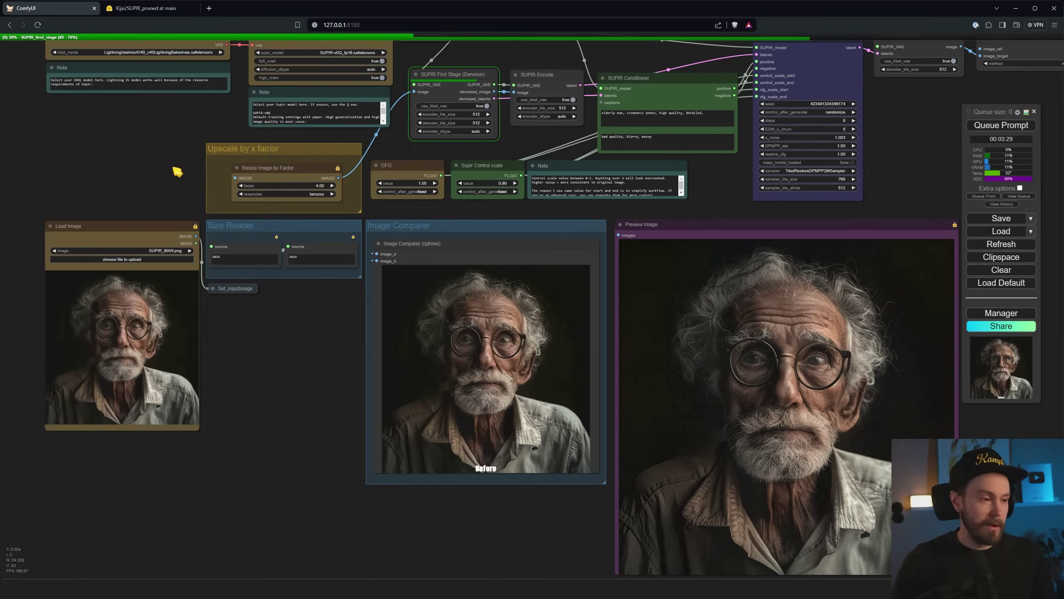
scroll(168, 168, up, 6)
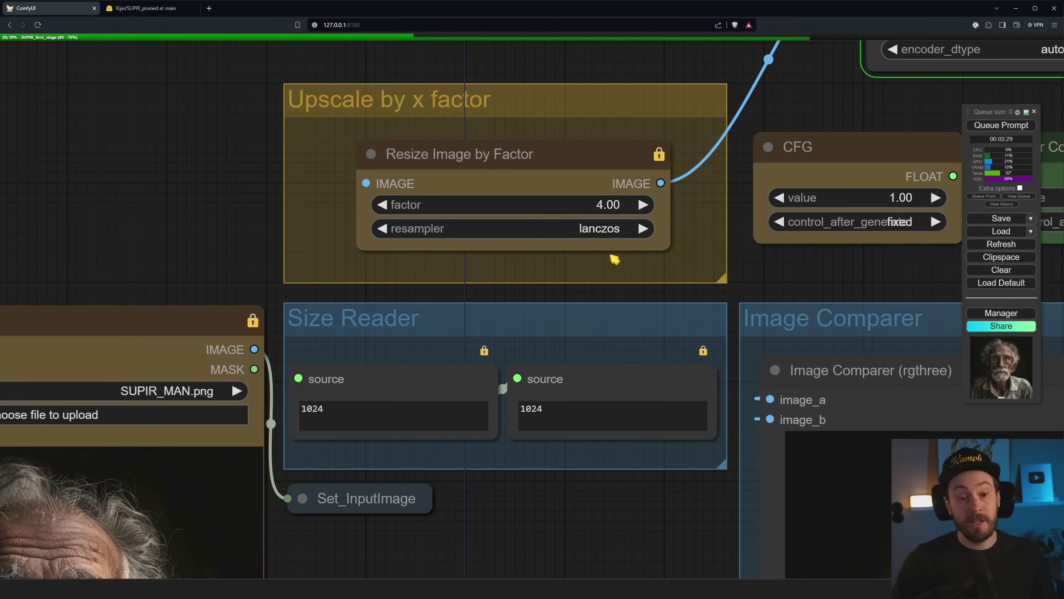
click(607, 229)
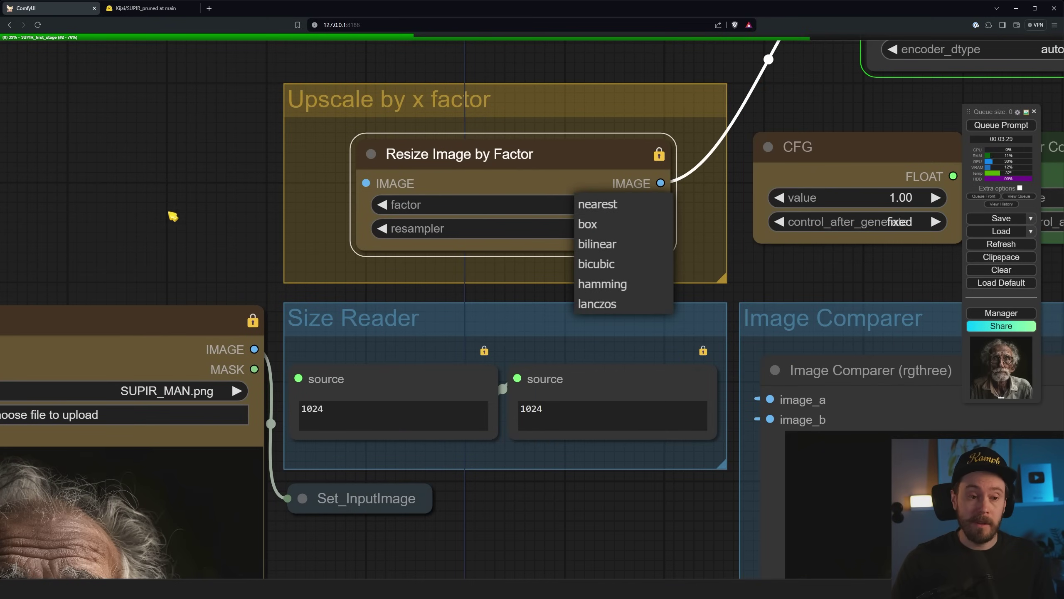
scroll(190, 232, down, 4)
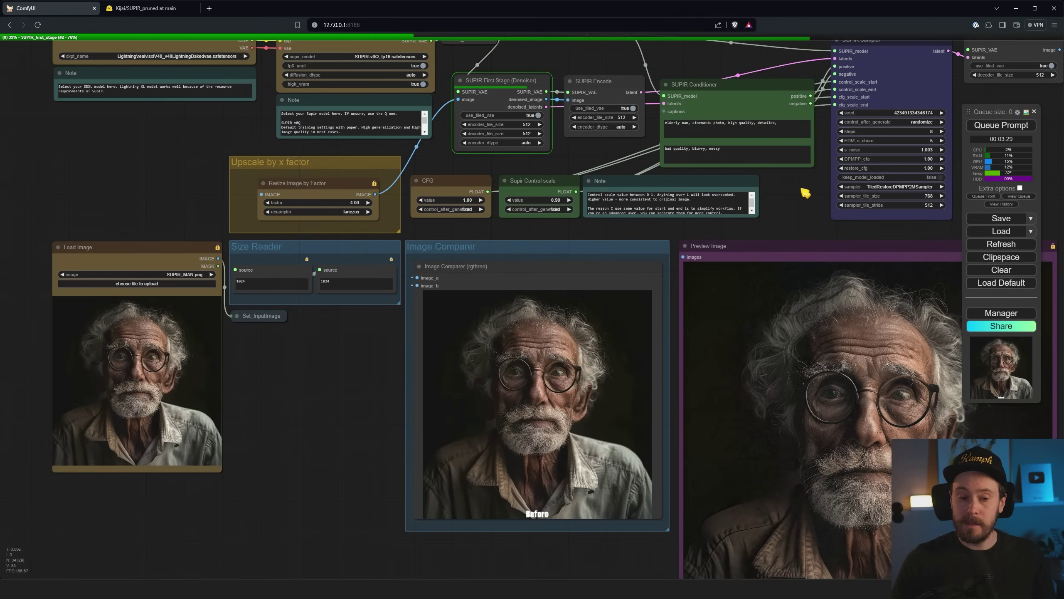
scroll(255, 353, up, 4)
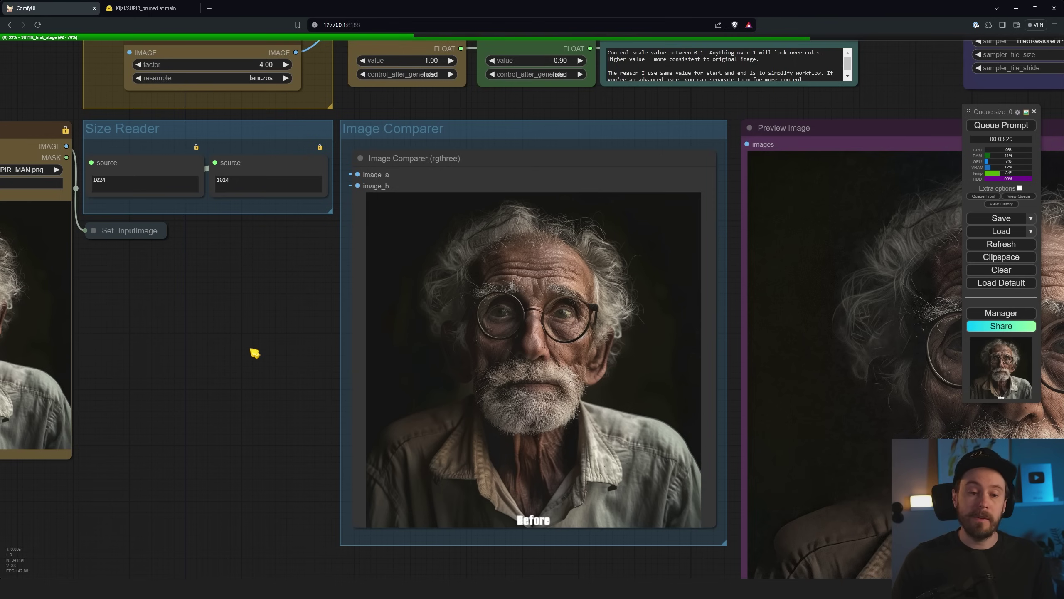